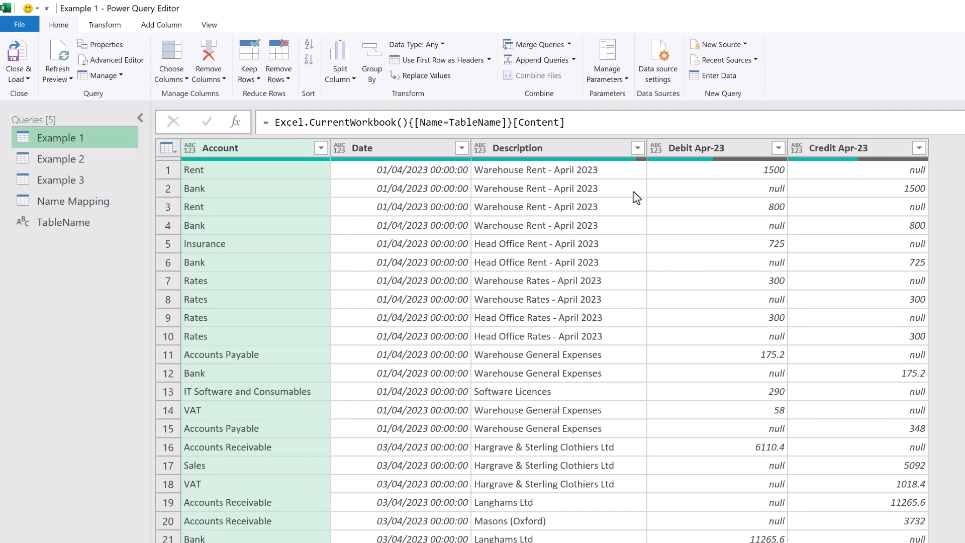
Step: Change the TableName query's value to Data2 and open the Example 1 query
click(87, 226)
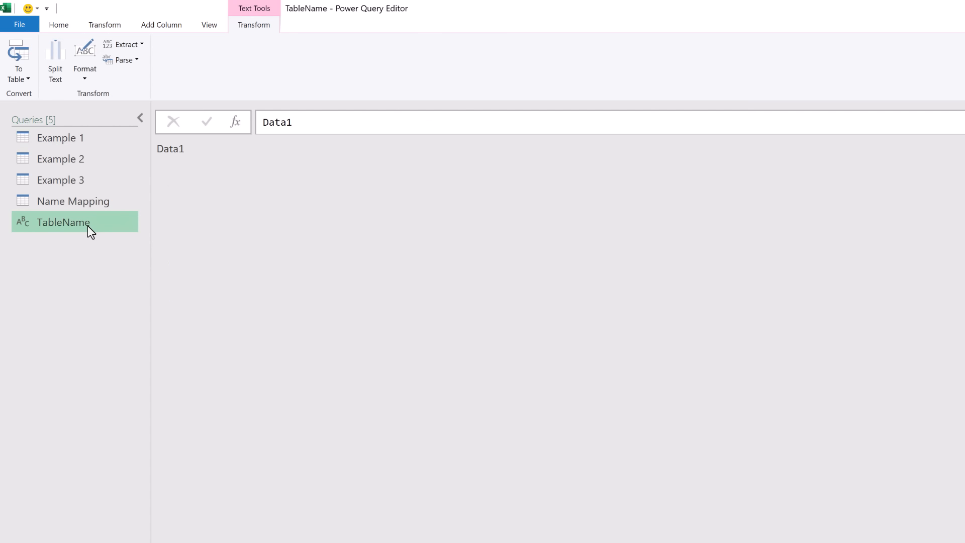
click(324, 121)
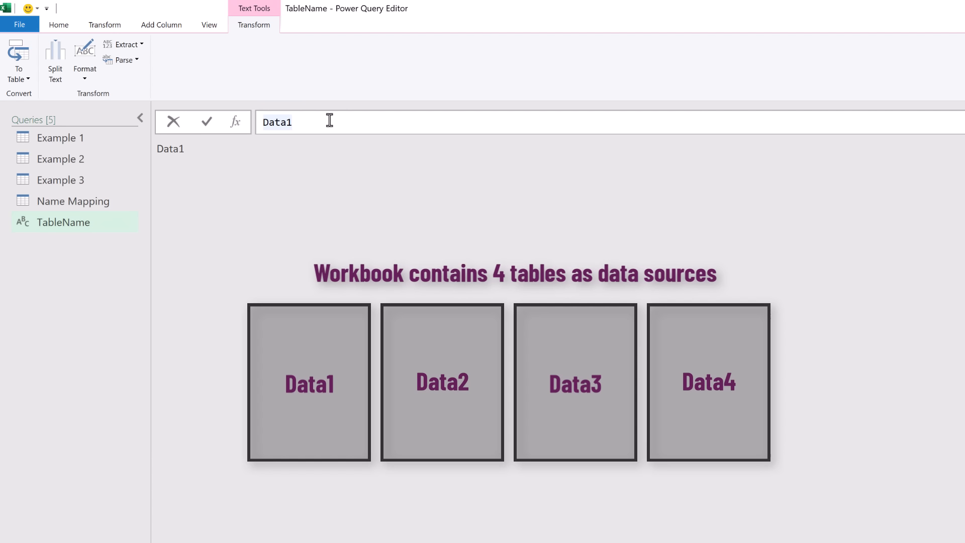
key(BackSpace)
text(2)
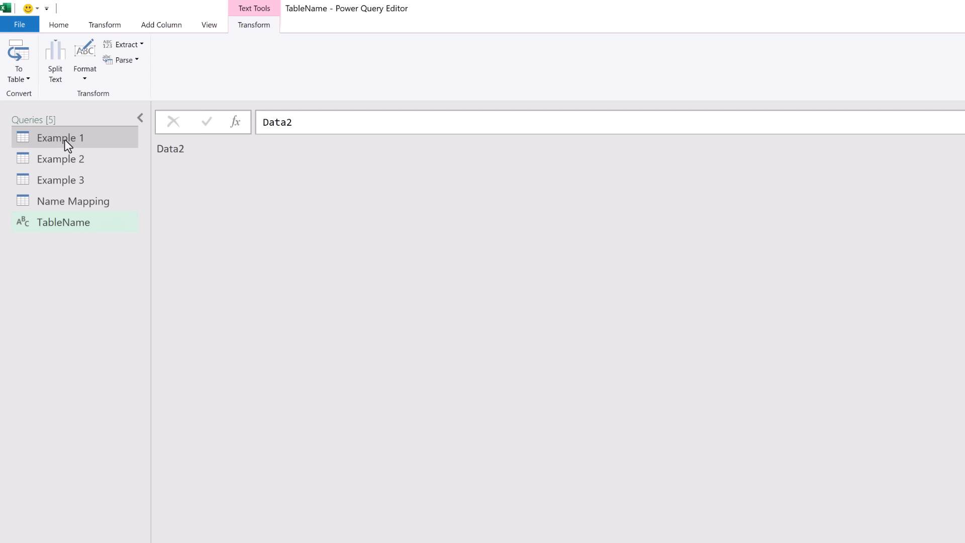
click(65, 140)
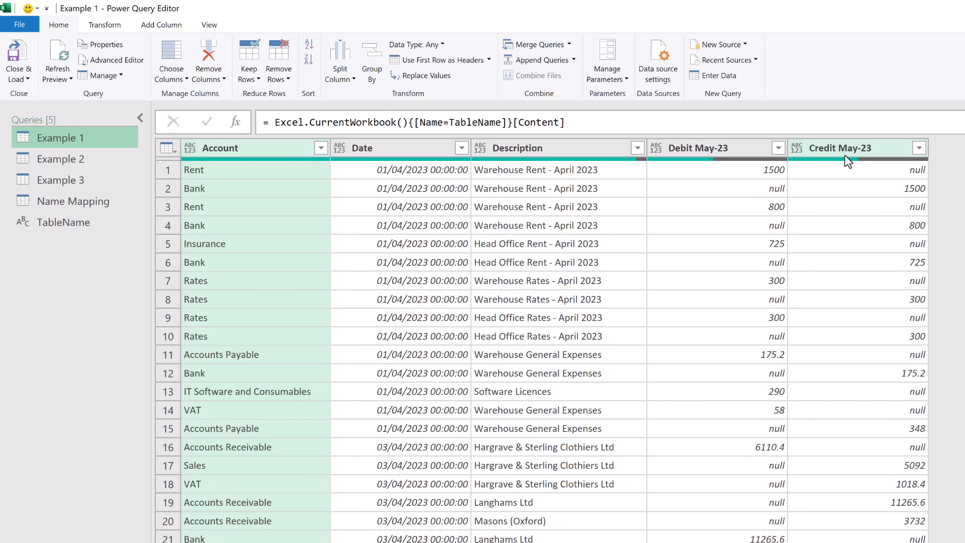
Step: Set the TableName query's value back to Data1 and return to the Example 1 query
click(75, 224)
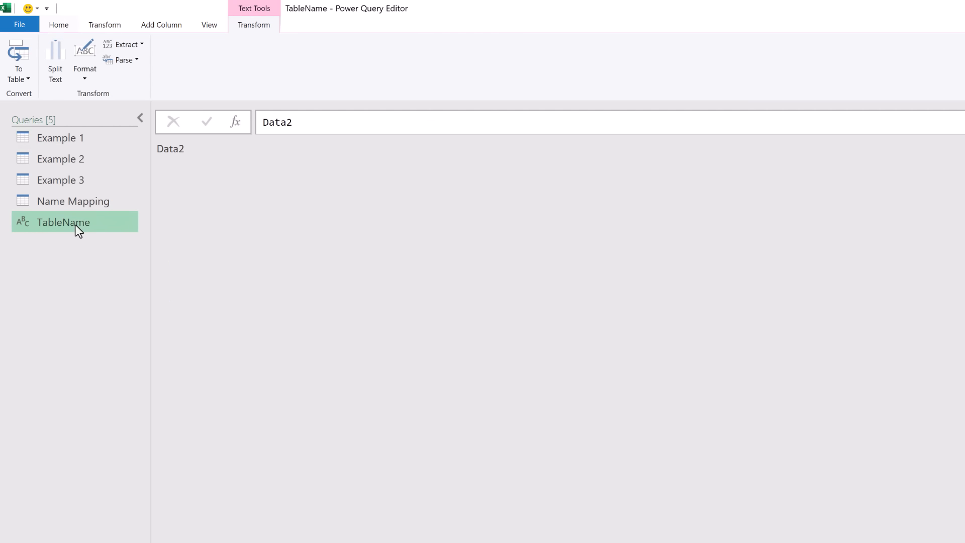
click(311, 121)
key(ctrl+a)
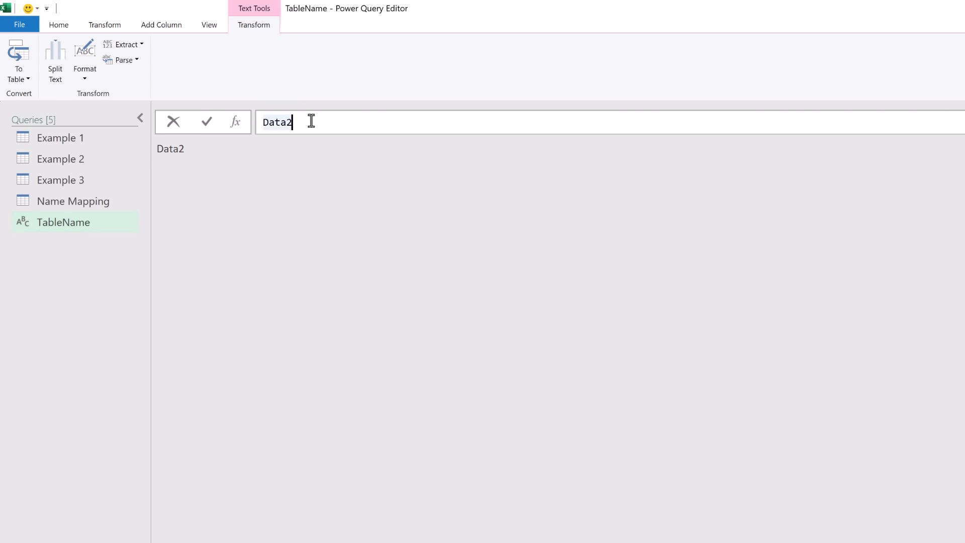
key(End)
key(BackSpace)
text(1)
key(Return)
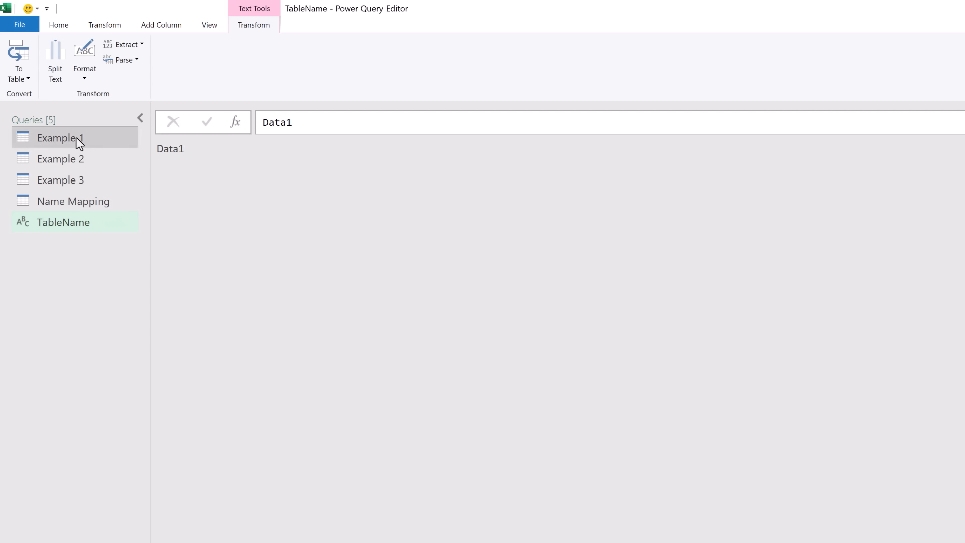
double_click(80, 142)
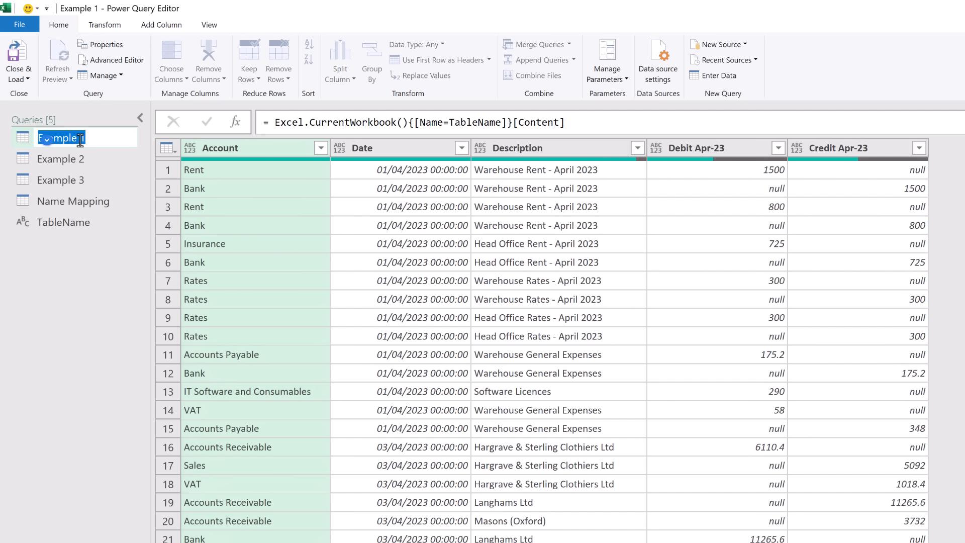
Step: Rename the Debit Apr-23 column to Debit and the Credit Apr-23 column to Credit in the Example 1 query
double_click(697, 149)
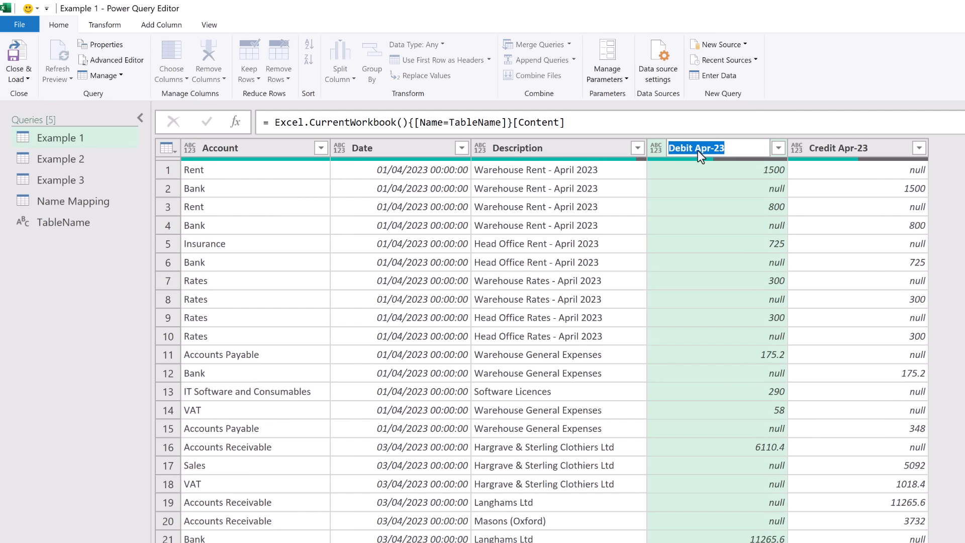
drag(728, 150, 695, 150)
key(BackSpace)
double_click(859, 148)
drag(875, 149, 835, 150)
key(BackSpace)
key(Return)
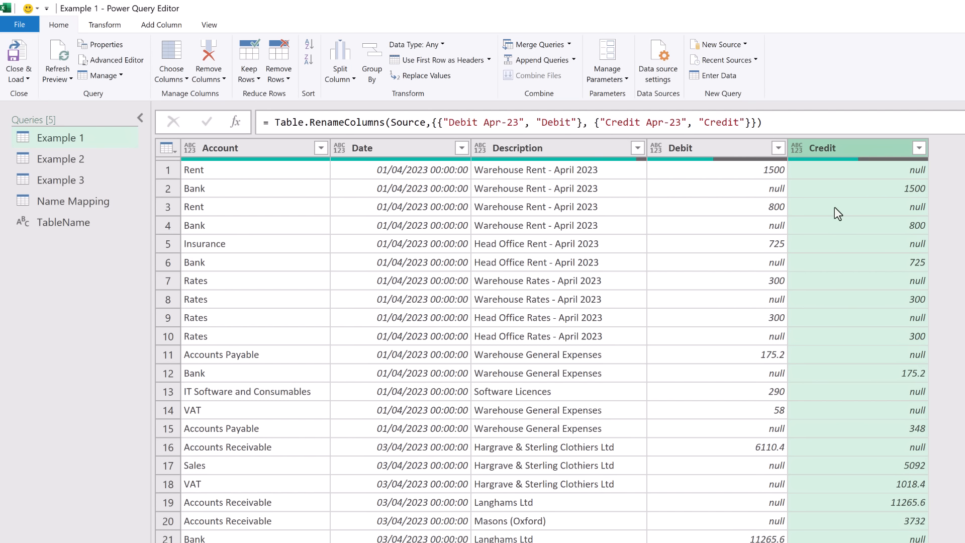
Step: Point the TableName query to the Data2 table
click(76, 224)
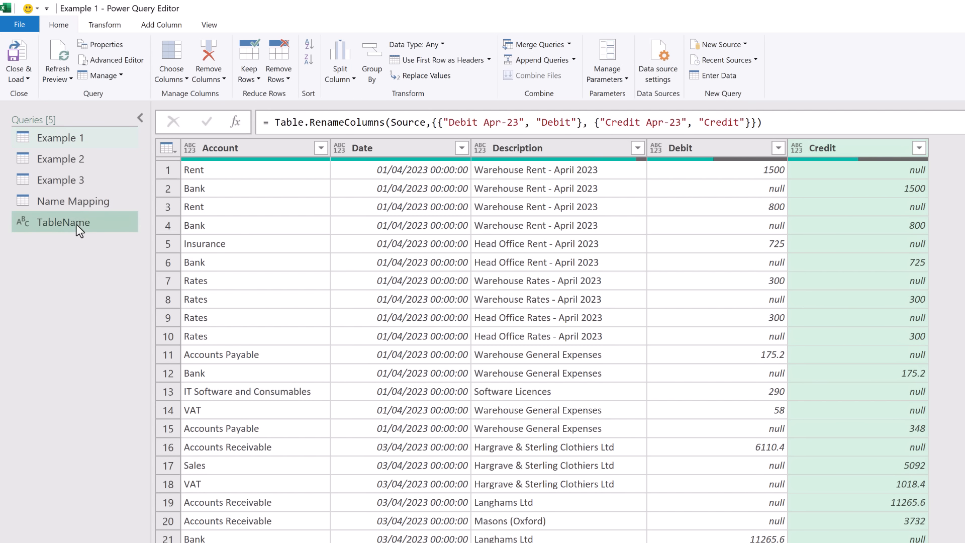
click(316, 121)
key(BackSpace)
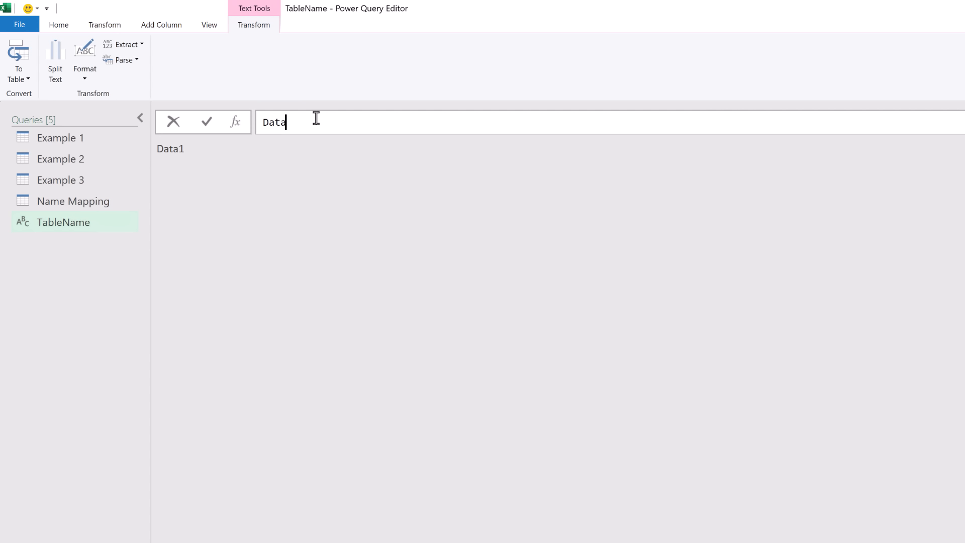
text(2)
Step: Delete the Renamed Columns step from the Example 1 query
double_click(65, 136)
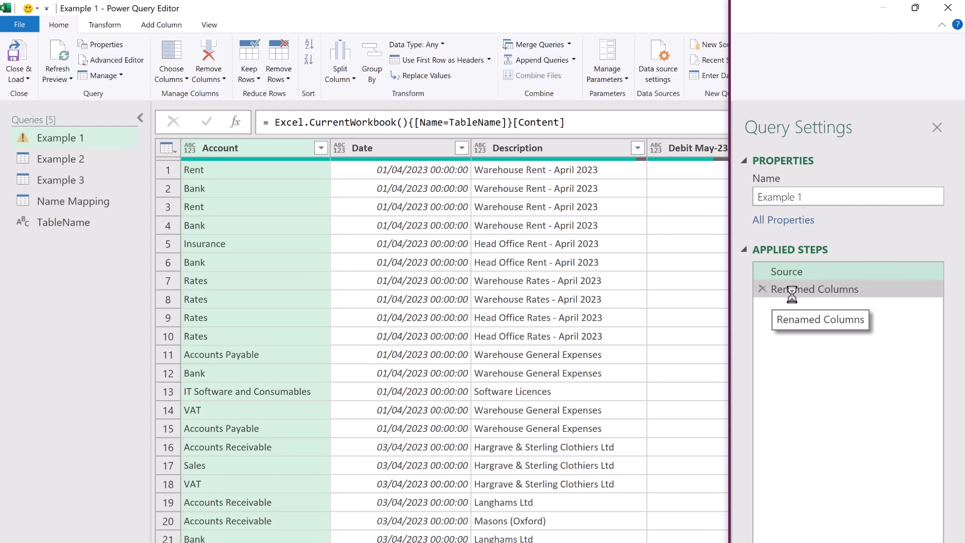
click(792, 292)
click(760, 288)
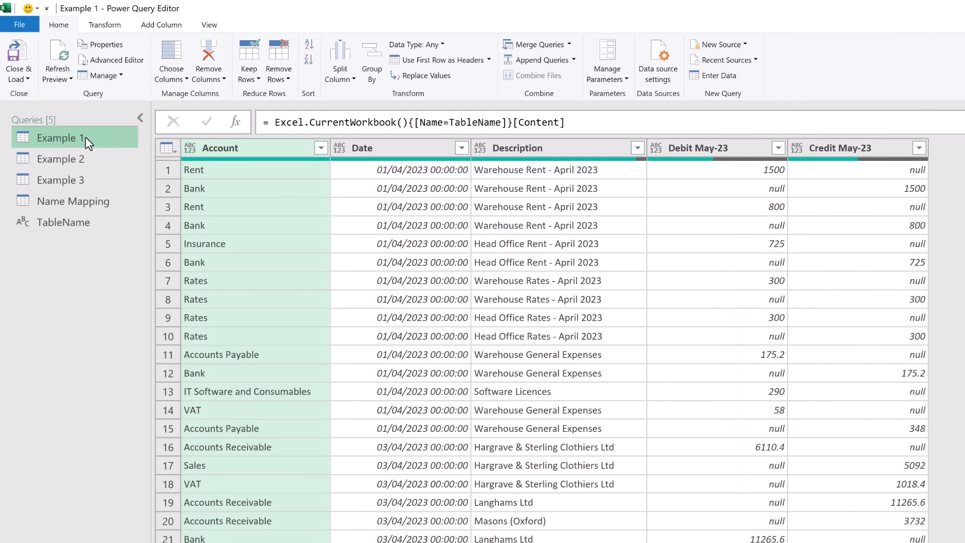
Step: Duplicate the Example 1 query and add a custom step to the copy with the formula = Table.ColumnNames(Source)
right_click(85, 136)
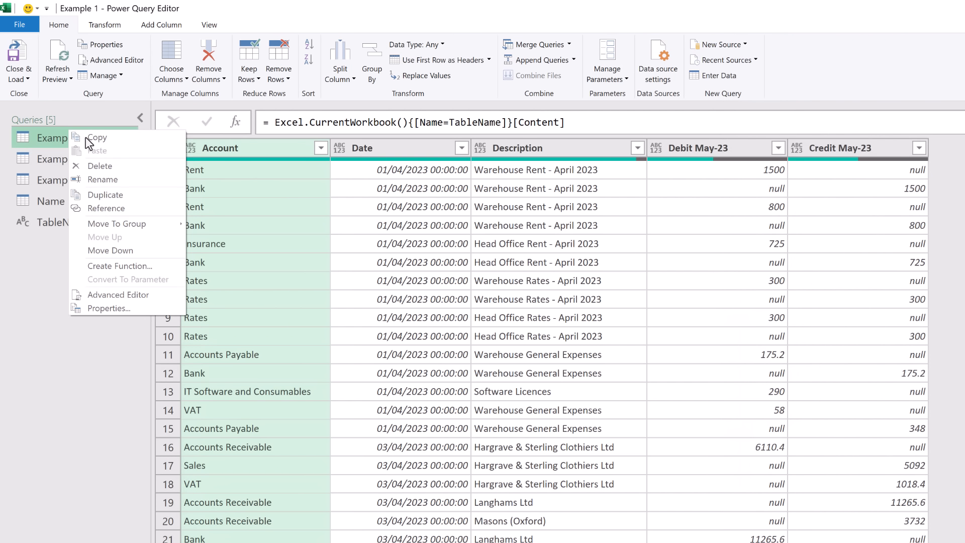
click(105, 194)
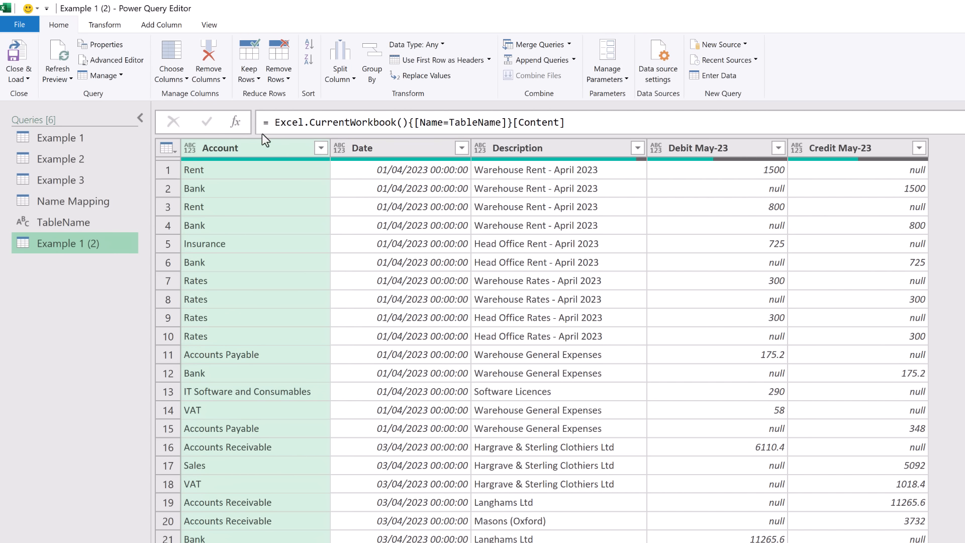
click(234, 122)
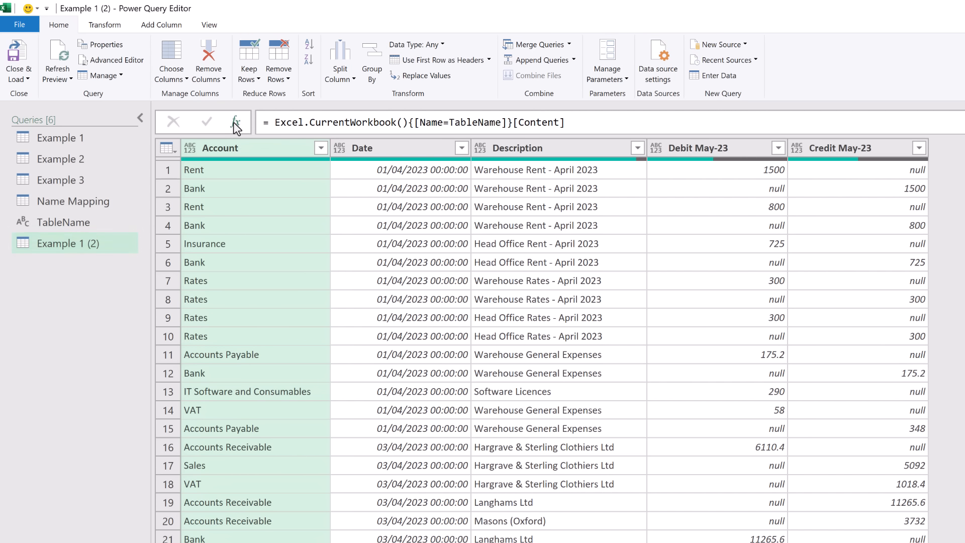
double_click(274, 123)
text(Table.)
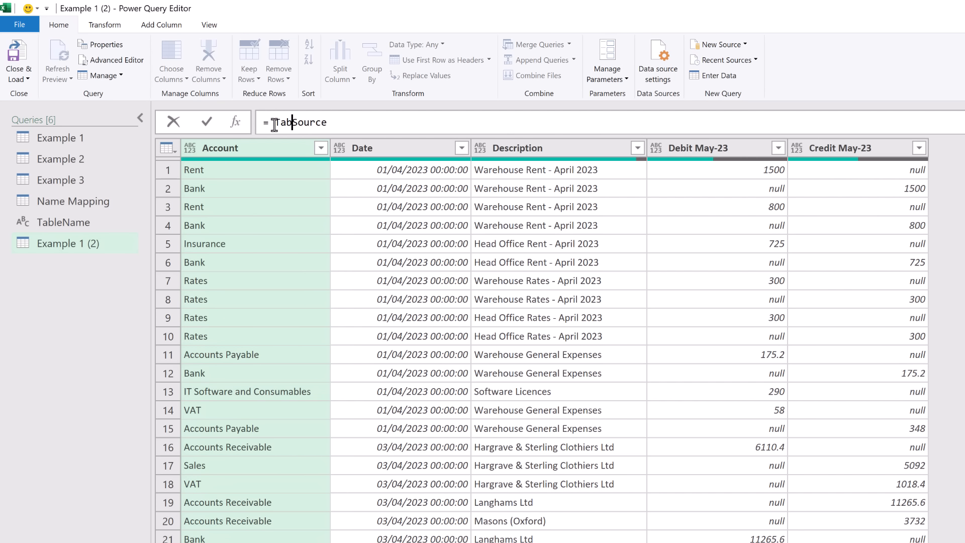
text(ColumnNames)
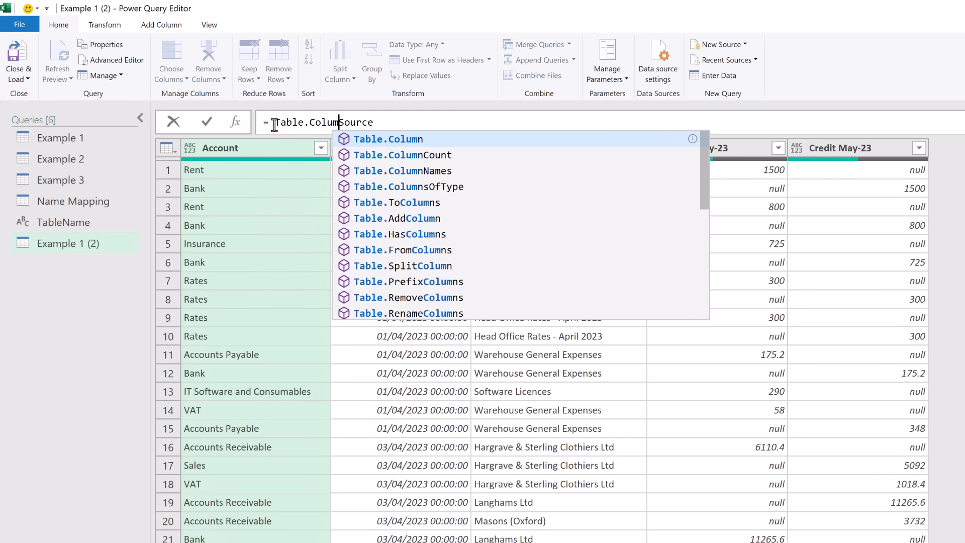
text(()
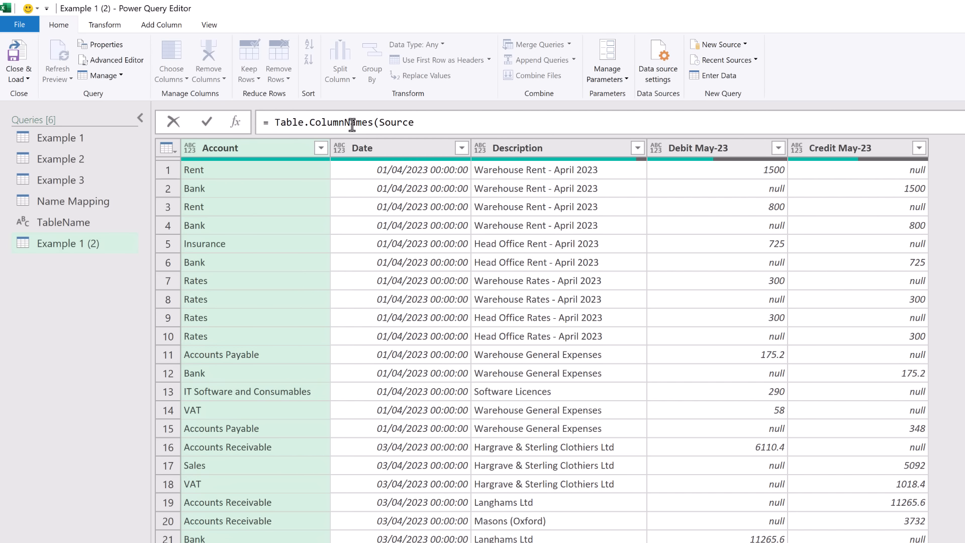
click(447, 127)
text())
key(Return)
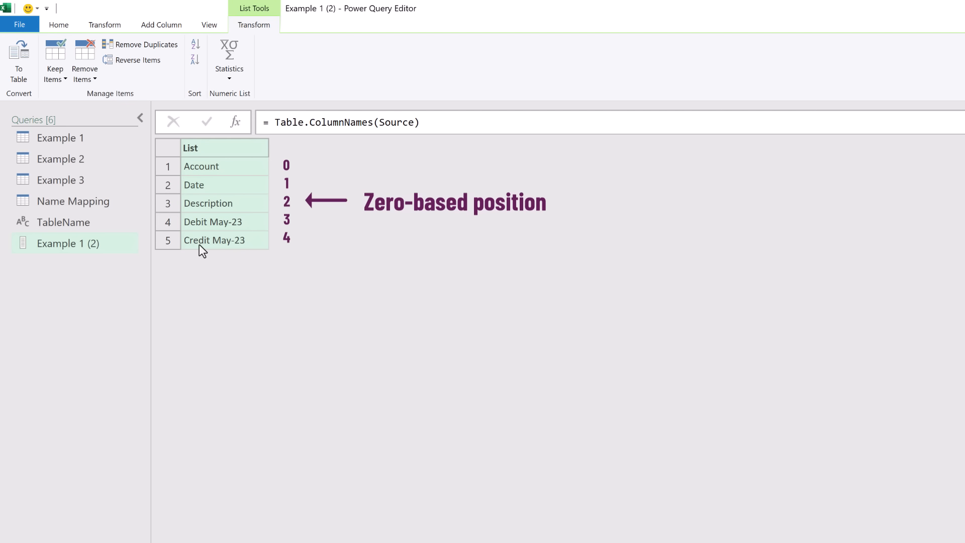
Step: Extend the custom step's formula to Table.ColumnNames(Source){3} and copy the expression without the equals sign
click(437, 120)
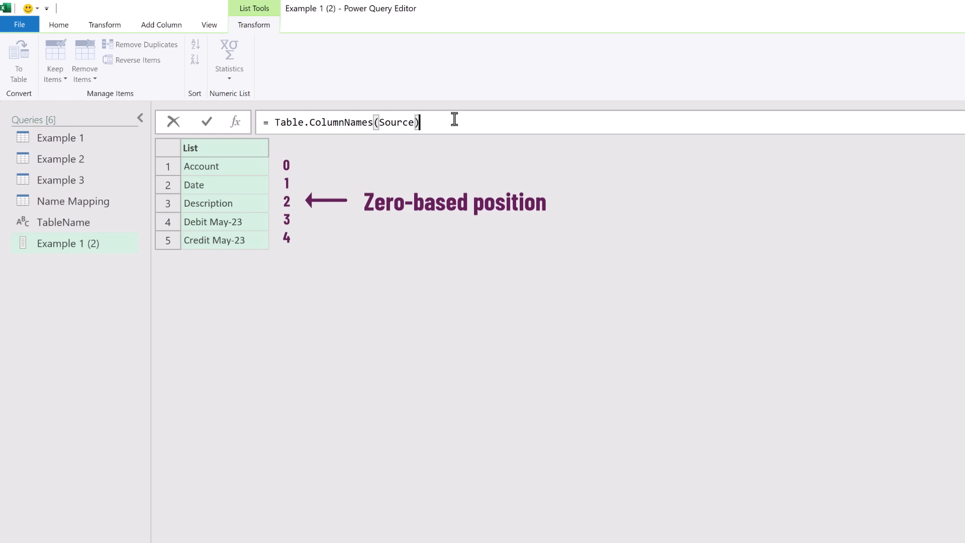
text({3)
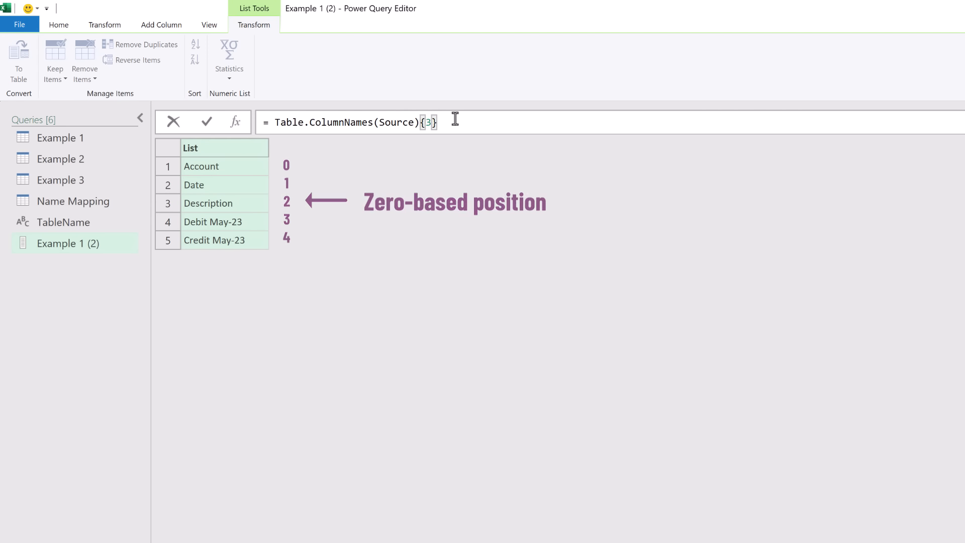
key(Return)
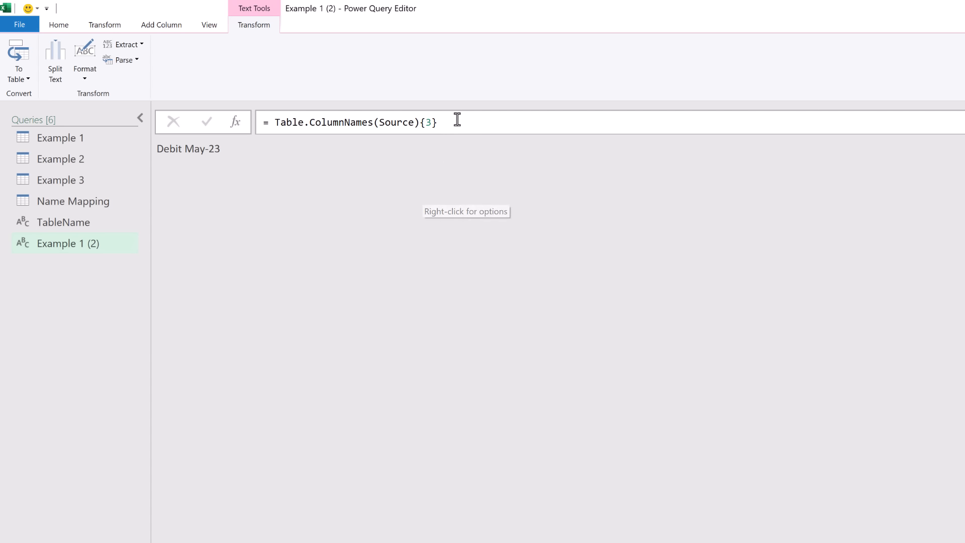
drag(455, 122, 277, 123)
key(ctrl+c)
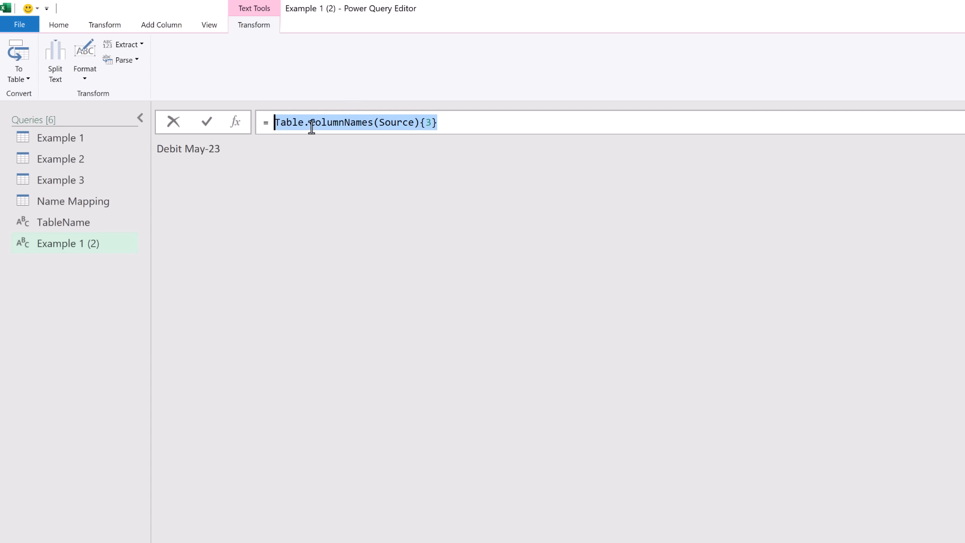
Step: In the Example 1 query, rename the Debit May-23 column to Debit and the Credit May-23 column to Credit
click(62, 137)
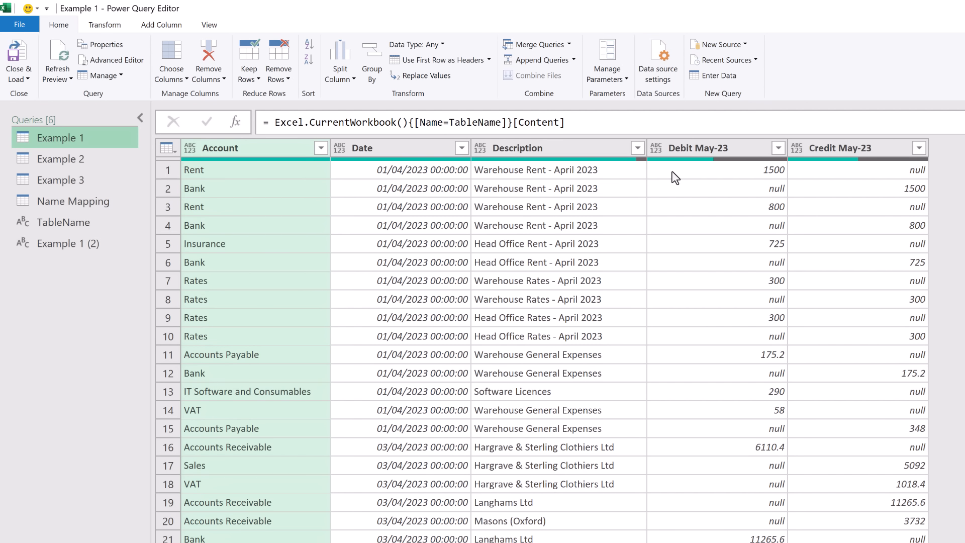
double_click(701, 149)
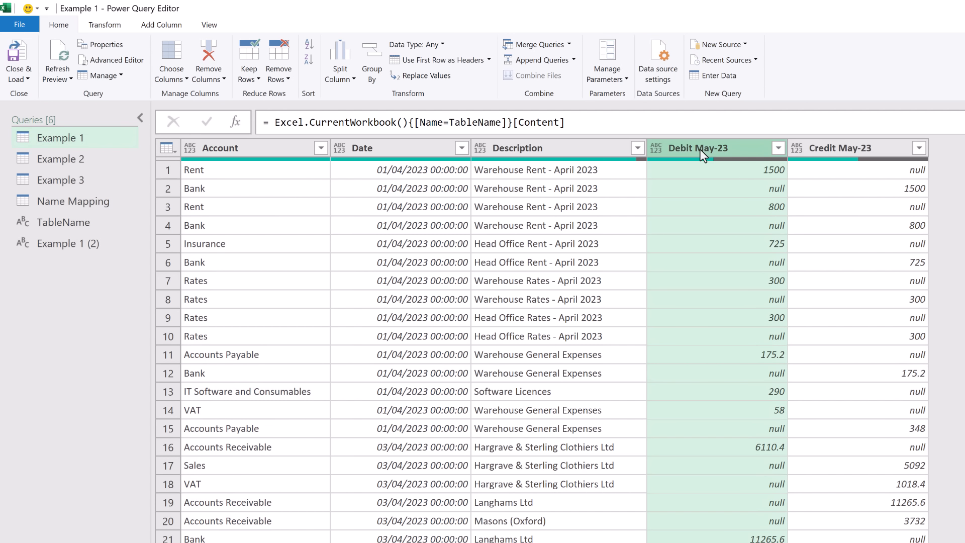
text(Debit)
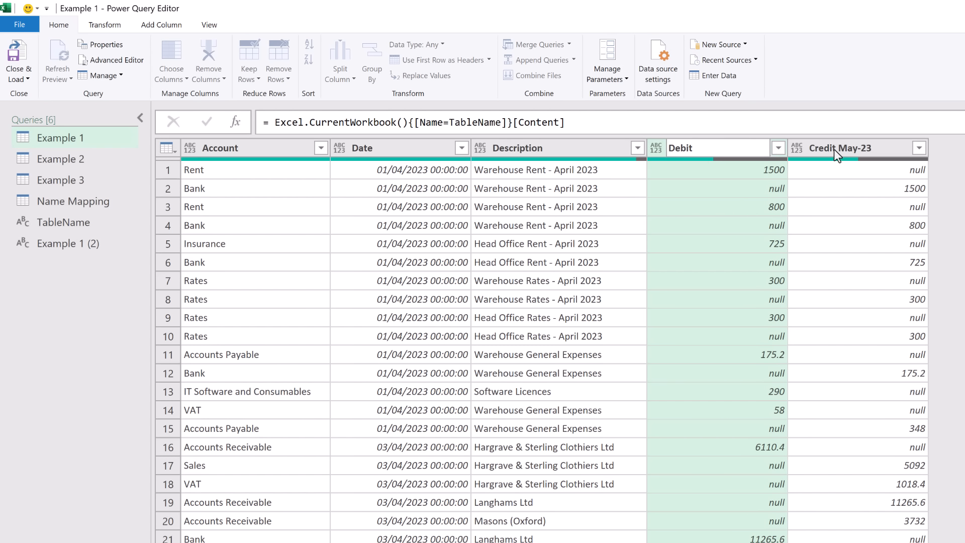
key(Return)
double_click(837, 146)
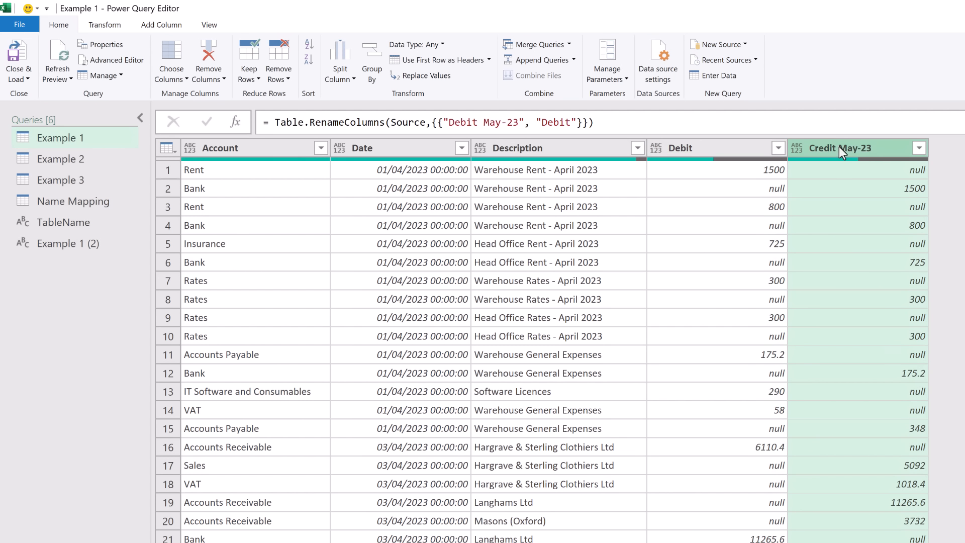
text(Credit)
key(Return)
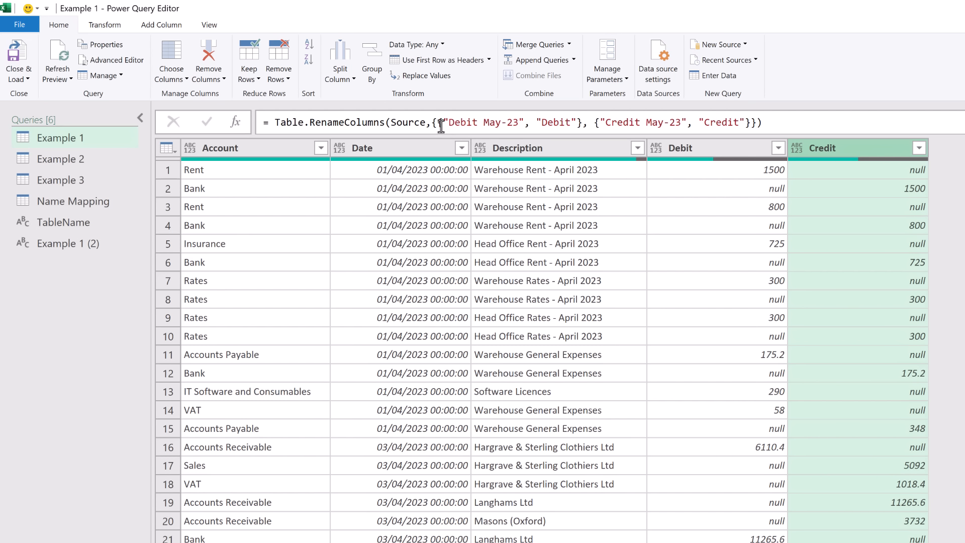
Step: Replace "Debit May-23" with Table.ColumnNames(Source){3} and "Credit May-23" with Table.ColumnNames(Source){4} in the rename formula
drag(443, 123, 526, 122)
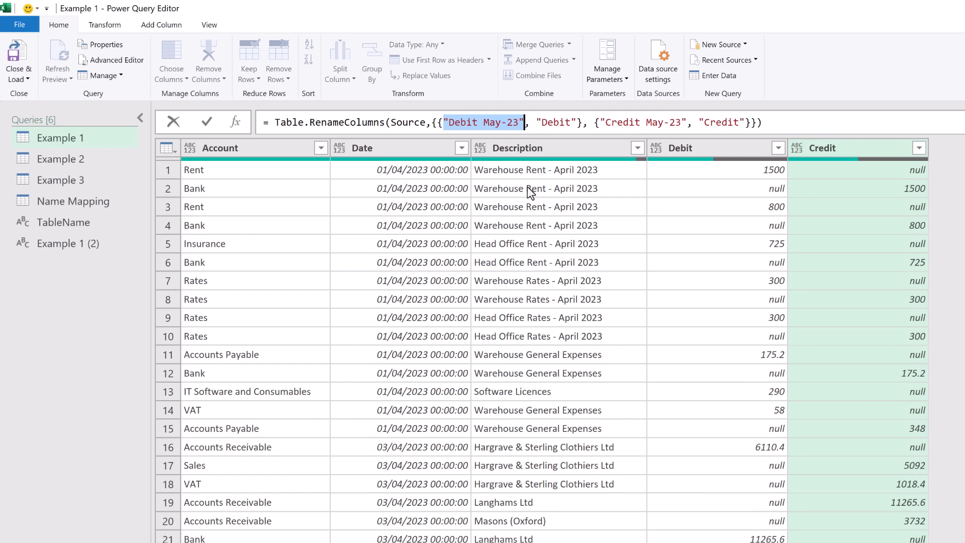
key(ctrl+v)
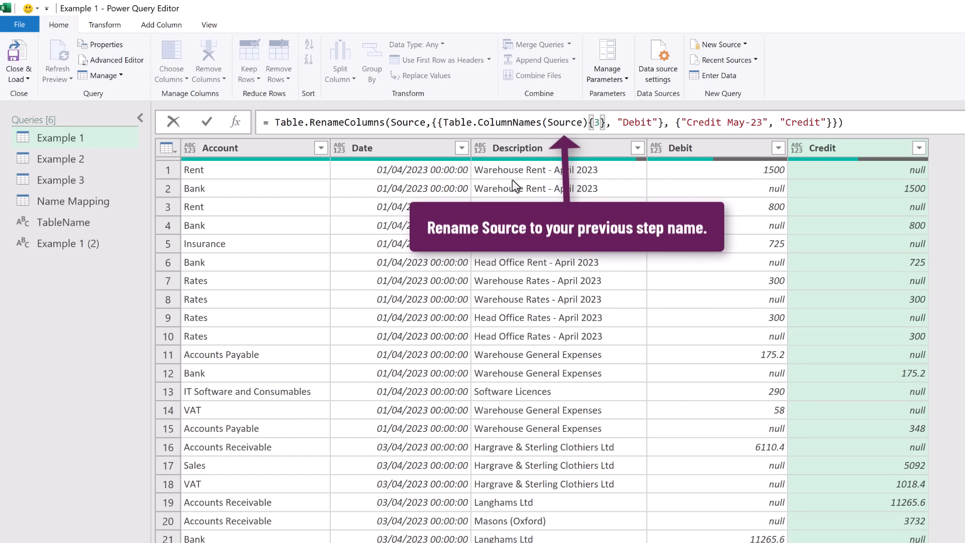
drag(677, 123, 767, 124)
key(ctrl+v)
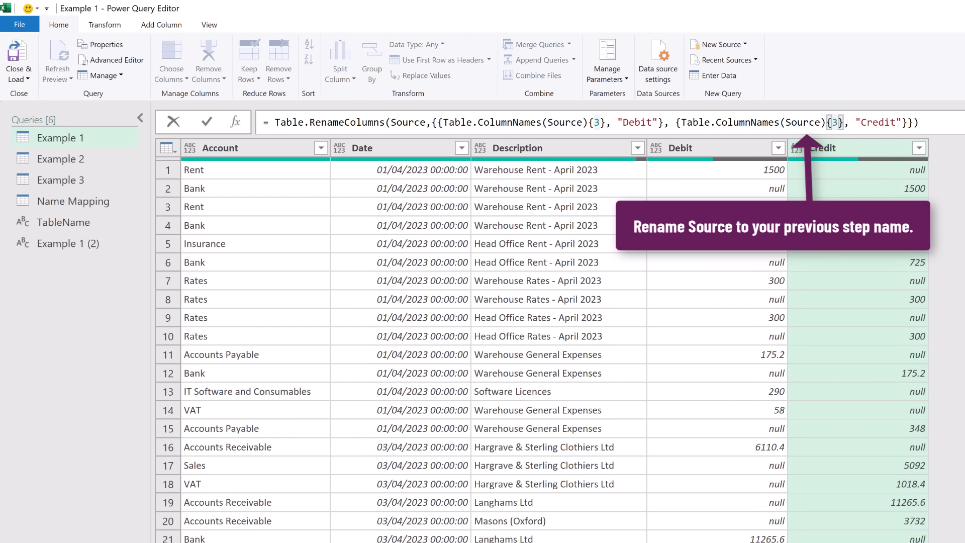
text(4)
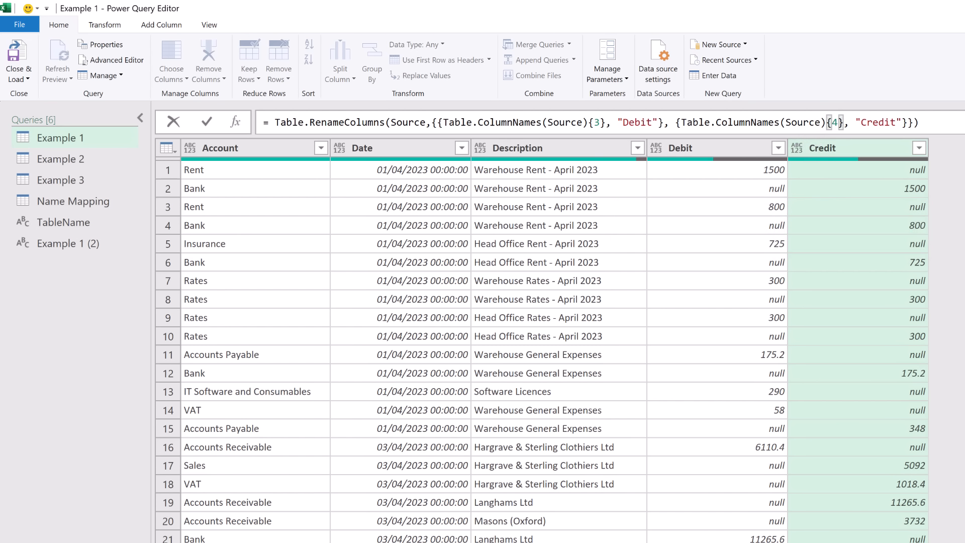
key(Return)
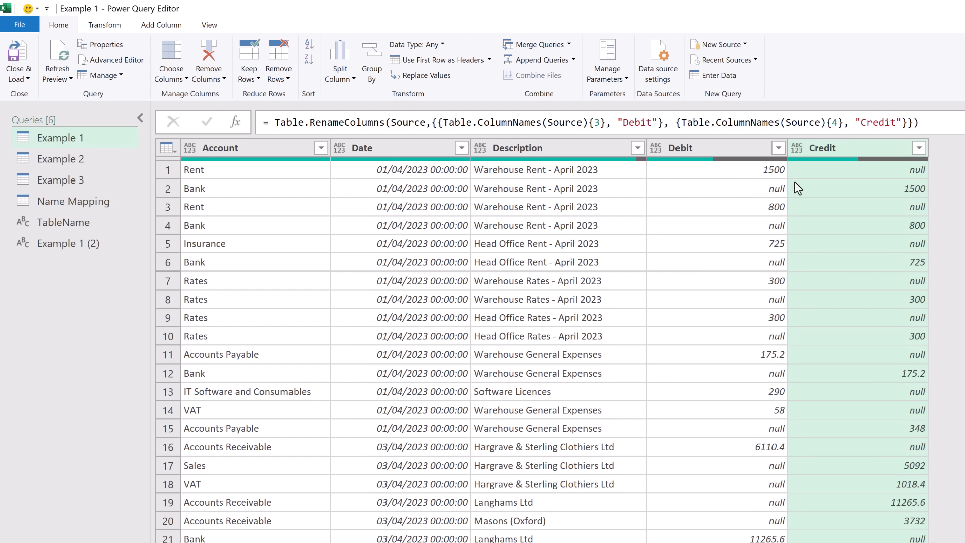
Step: Set the TableName query's value to Data1 and open the Example 1 query to check the renamed columns
click(83, 229)
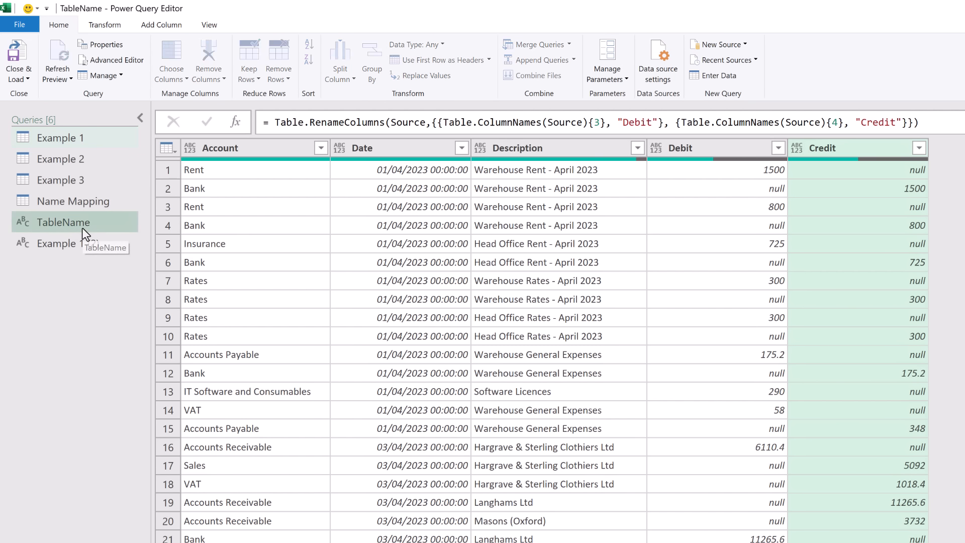
click(326, 122)
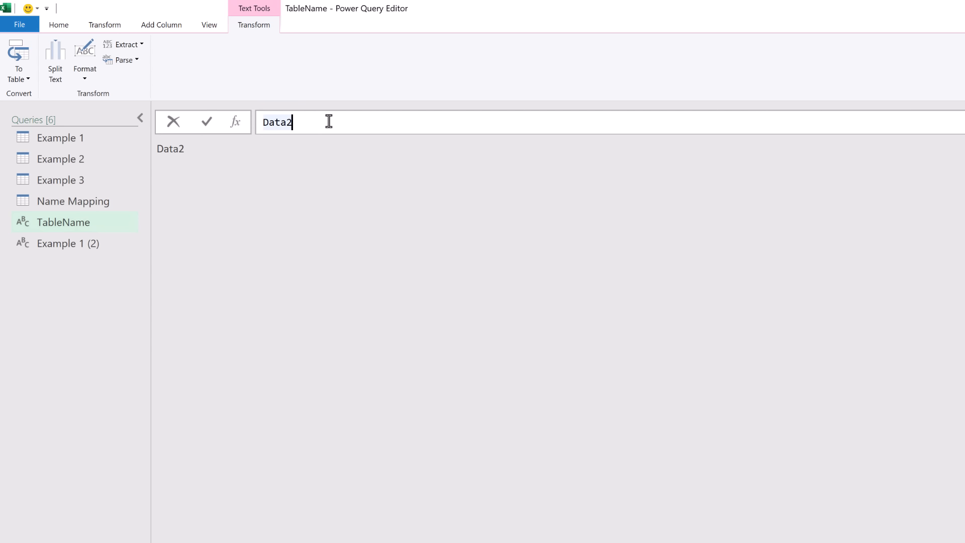
key(BackSpace)
text(1)
double_click(64, 139)
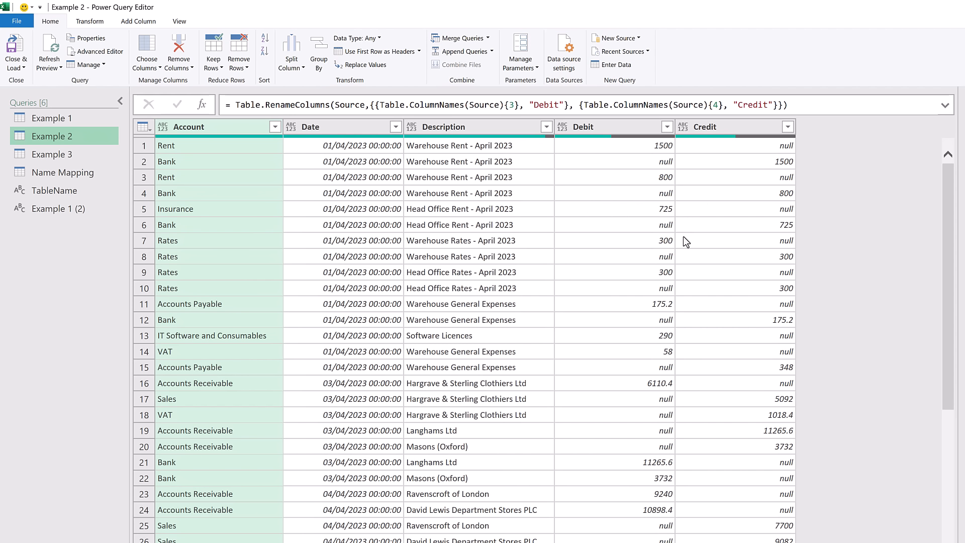
Step: Set the TableName query's value to Data3 and inspect the Source step of the Example 2 query
click(76, 188)
click(268, 107)
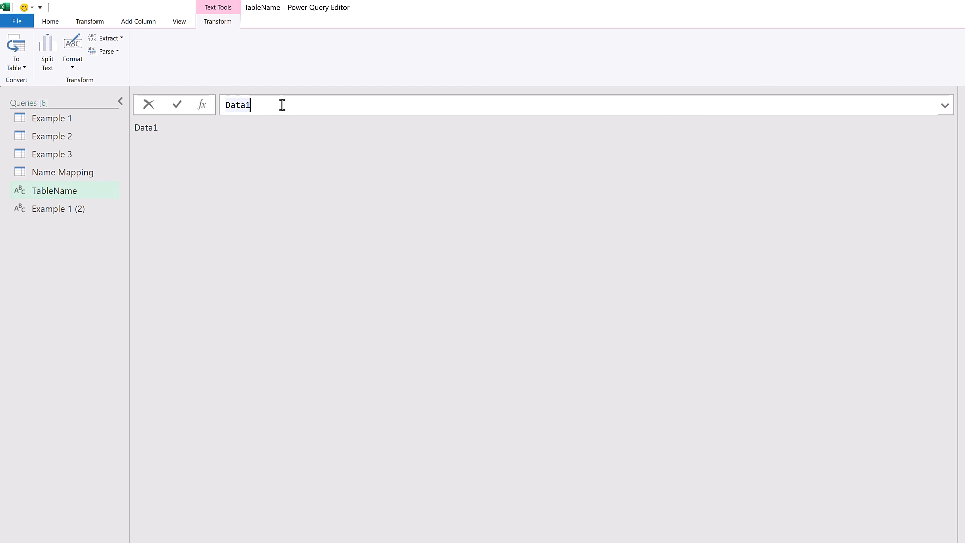
key(BackSpace)
text(3)
click(65, 140)
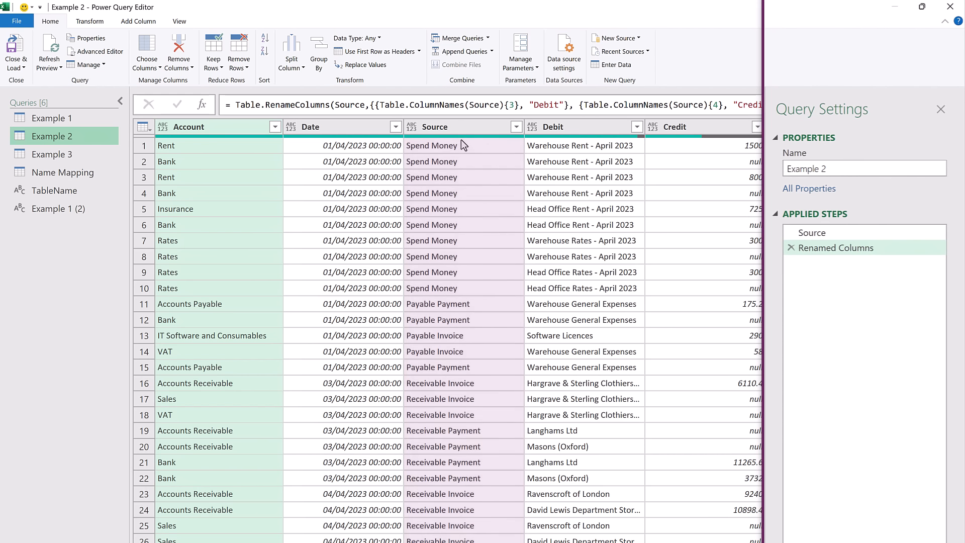
click(829, 233)
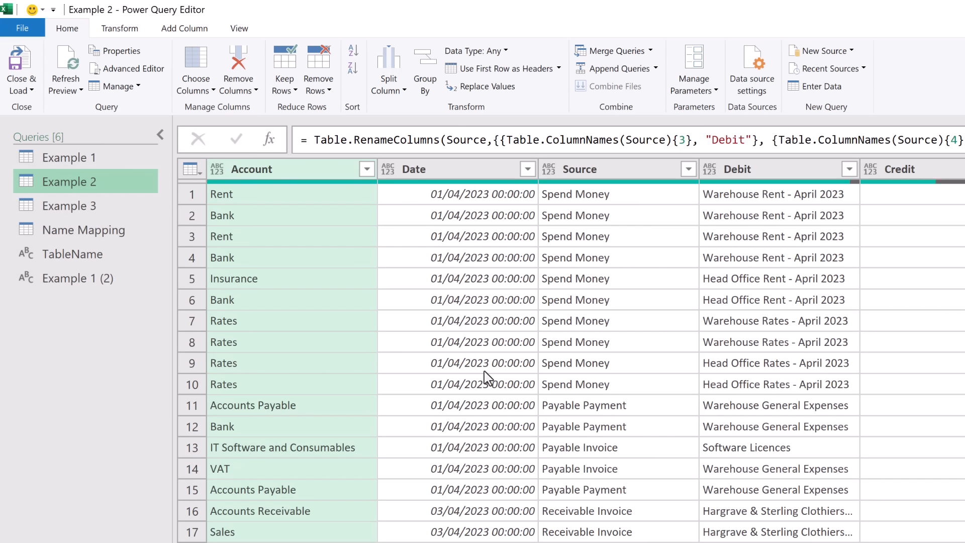
Step: In the Example 1 (2) query, shorten the custom step's formula to = Table.ColumnNames(Source)
click(148, 281)
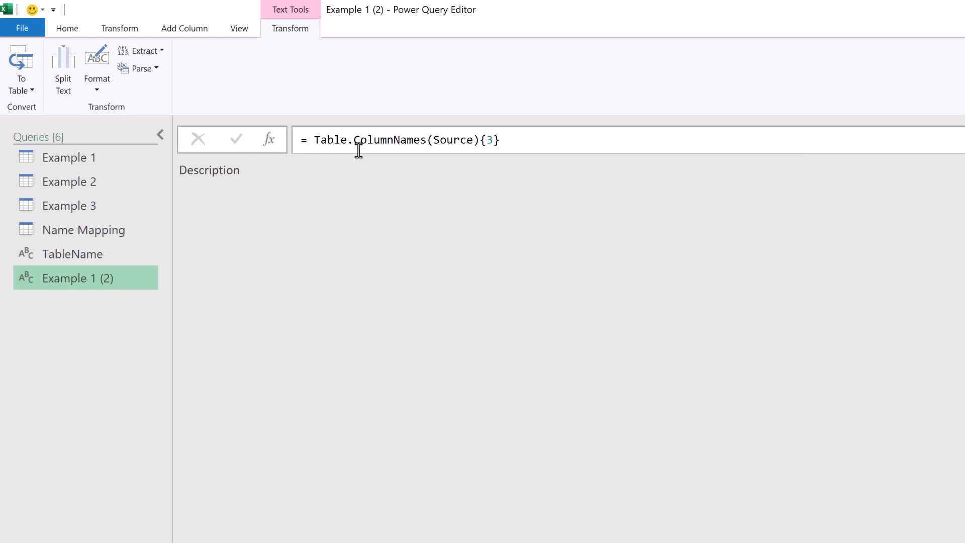
click(535, 143)
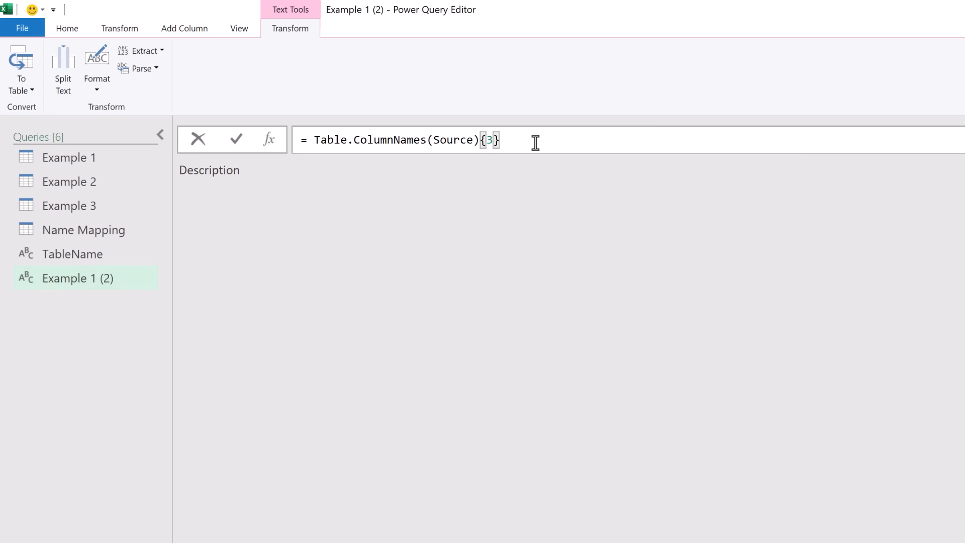
key(BackSpace)
key(BackSpace)
key(BackSpace)
key(BackSpace)
text())
key(Return)
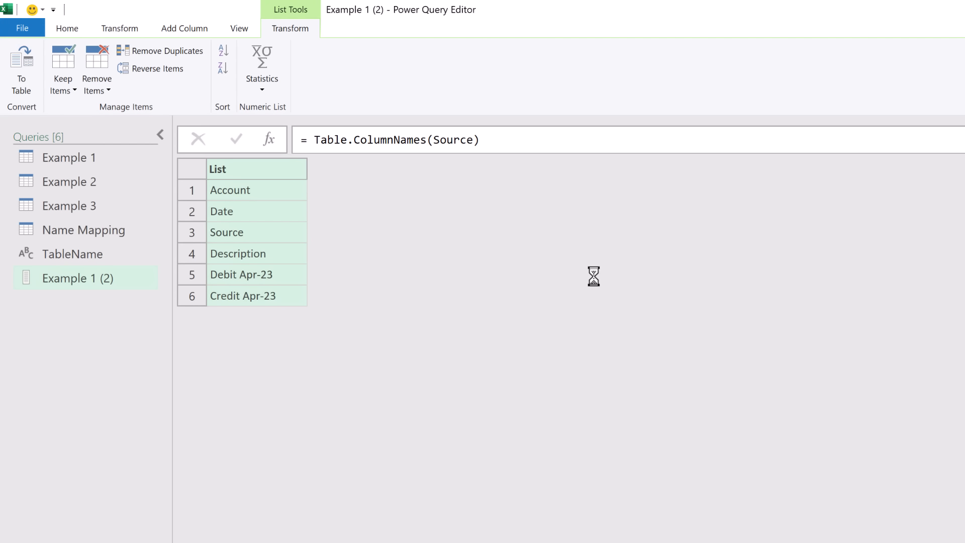
Step: Start wrapping Table.ColumnNames(Source) in a List.Select function within the Example 1 (2) formula
click(309, 140)
text(List.)
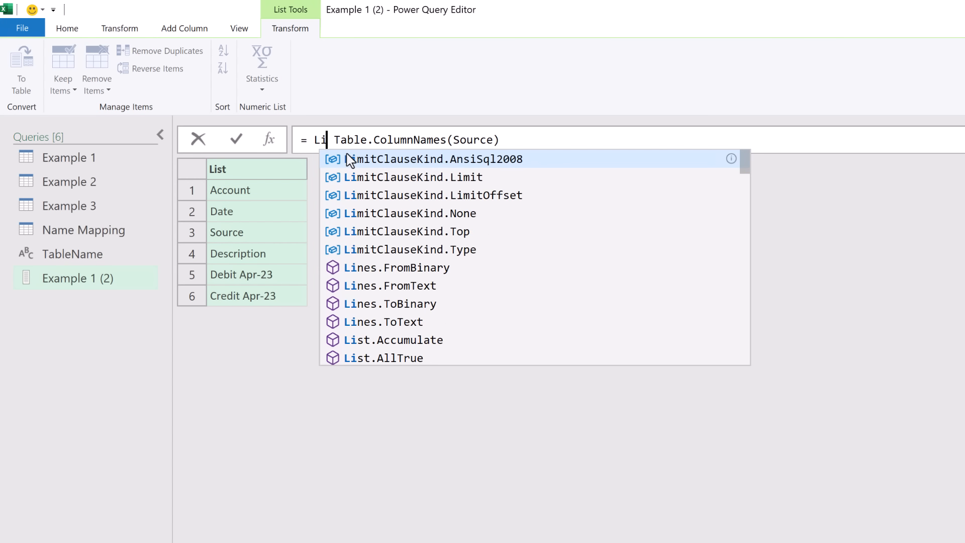
text(Select()
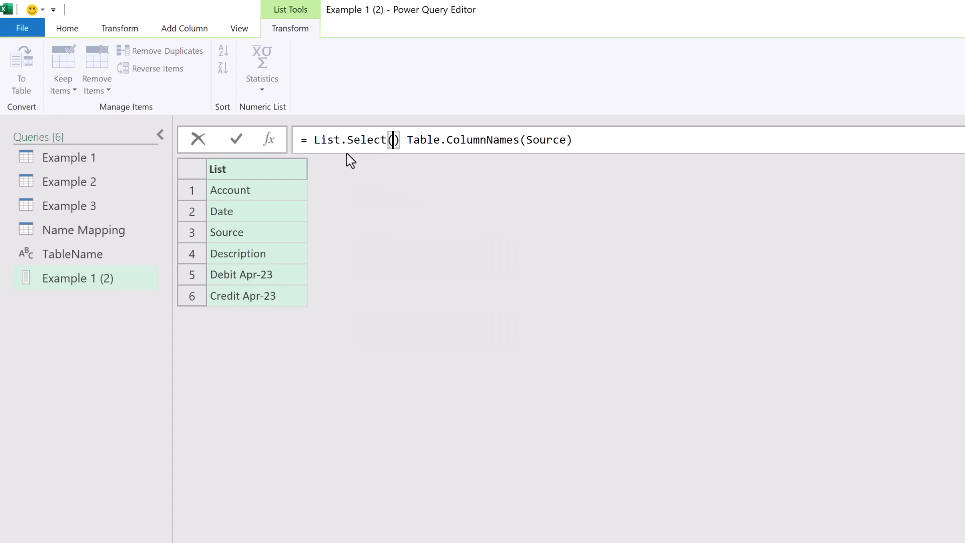
key(Delete)
key(Delete)
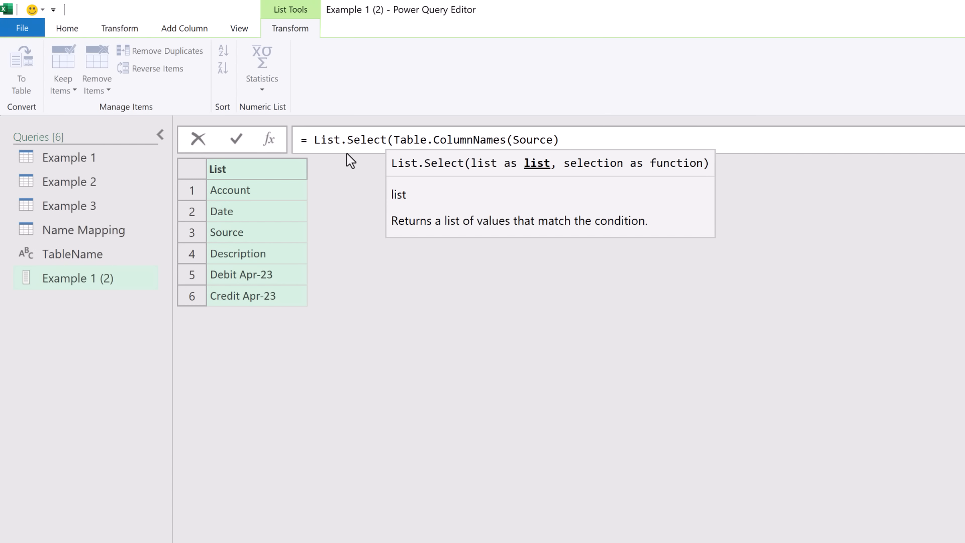
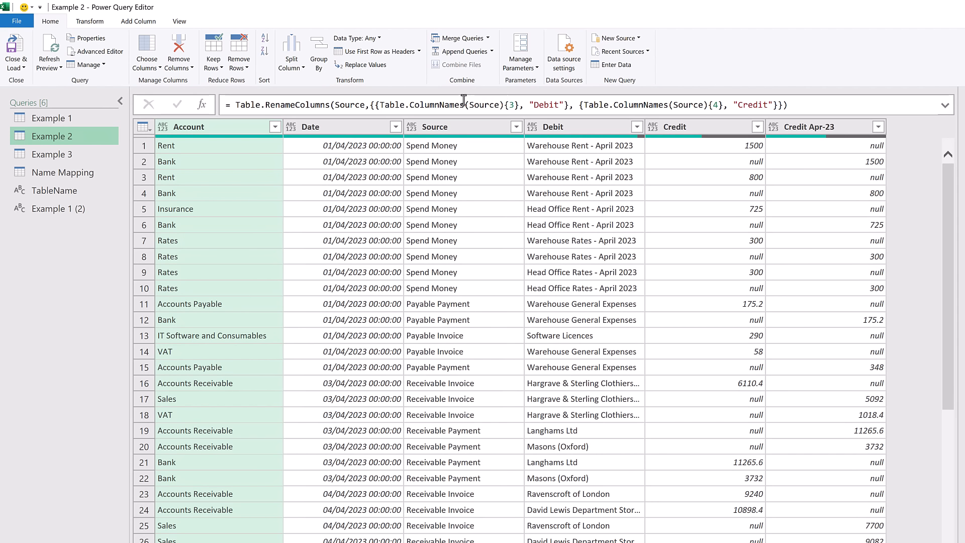
Step: In Example 2's rename formula, replace Table.ColumnNames(Source){3} with List.Select(Table.ColumnNames(Source), each Text.StartsWith(_,"Debit")){0}
drag(405, 104, 519, 105)
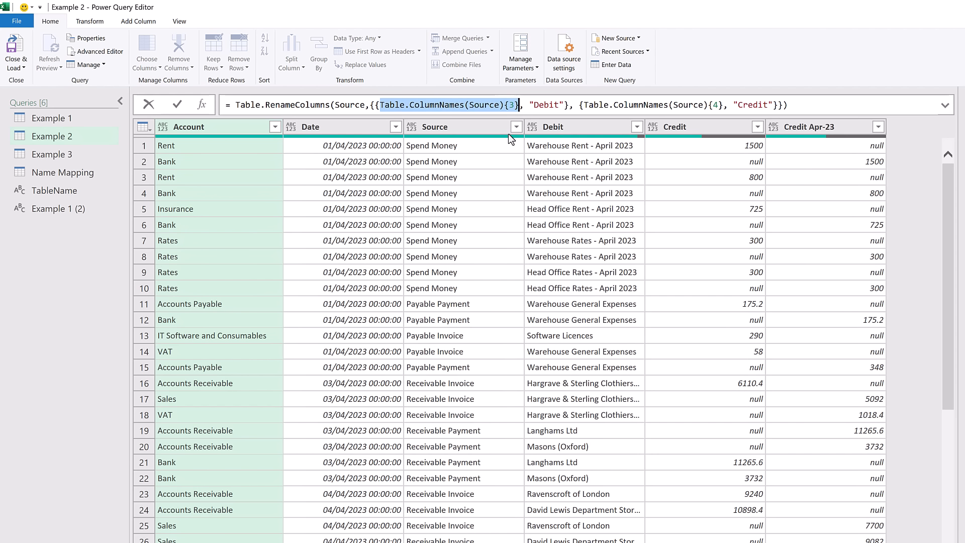
text(List.Select(Table.ColumnNames(Source), each Text.StartsWith(_,"Debit")){0})
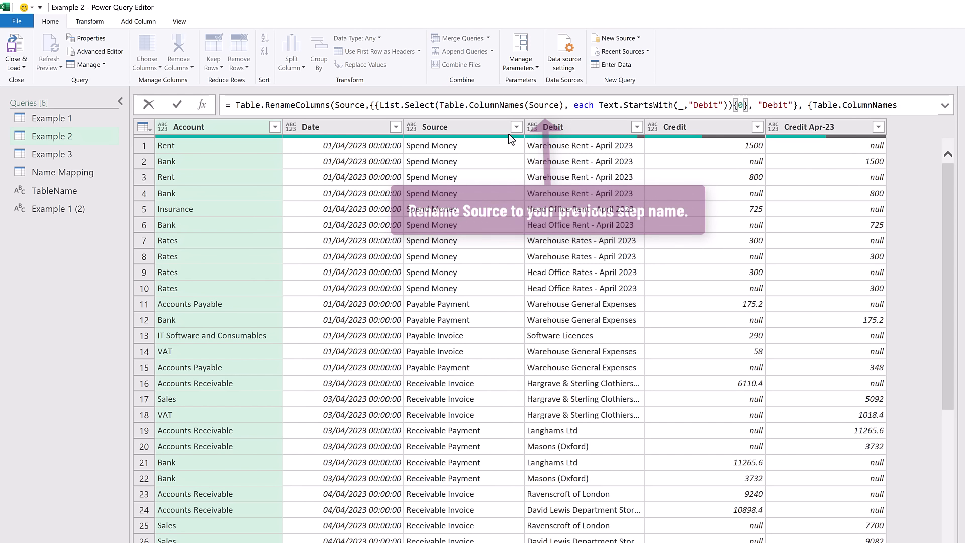
click(945, 105)
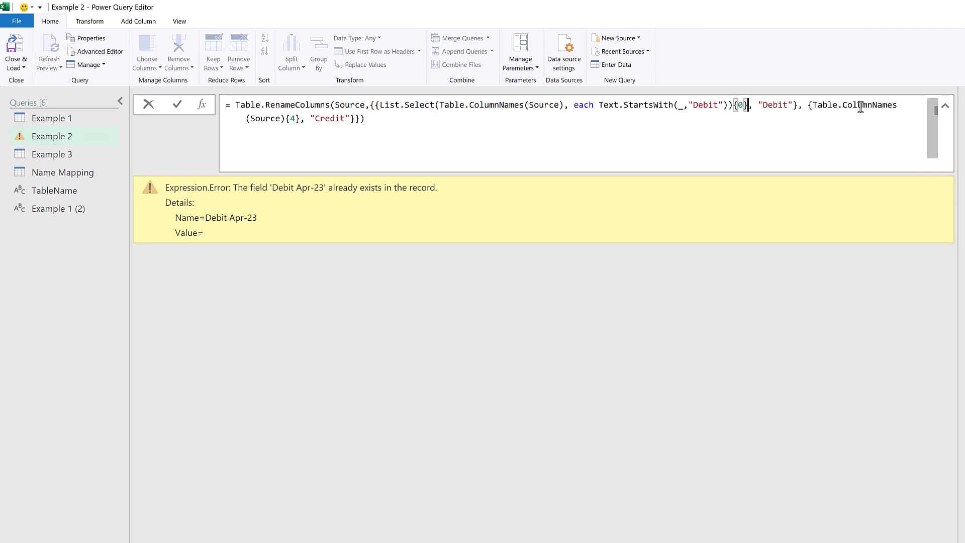
Step: Replace Table.ColumnNames(Source){4} in the same formula with List.Select(Table.ColumnNames(Source), each Text.StartsWith(_,"Credit")){0}
drag(811, 107, 299, 119)
text(List.Select(Table.ColumnNames(Source), each Text.StartsWith(_,"Debit")){0)
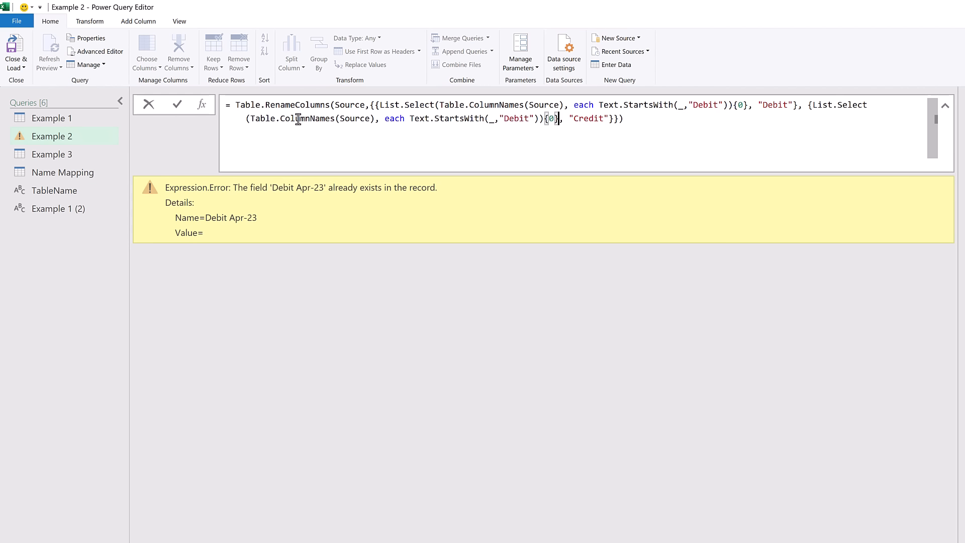
click(529, 121)
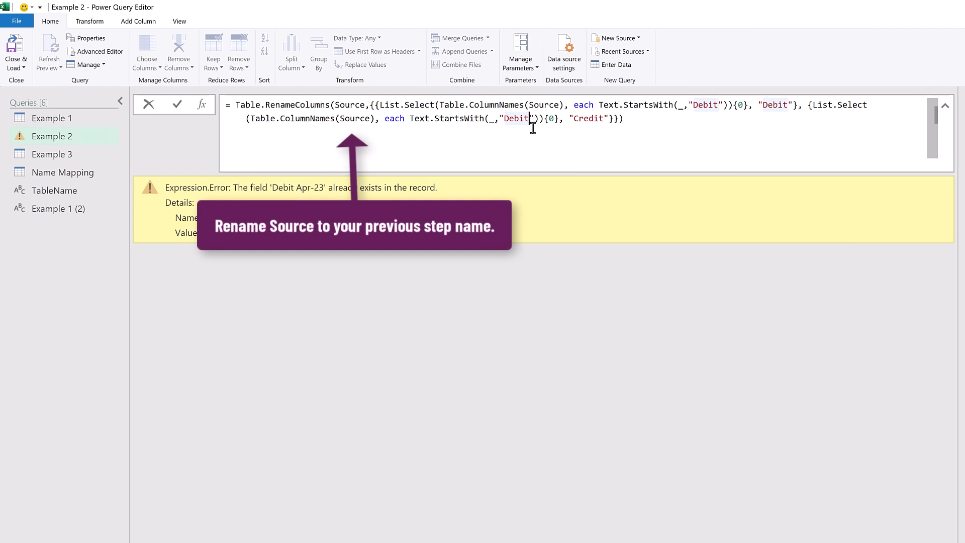
key(BackSpace)
key(BackSpace)
key(BackSpace)
key(BackSpace)
key(BackSpace)
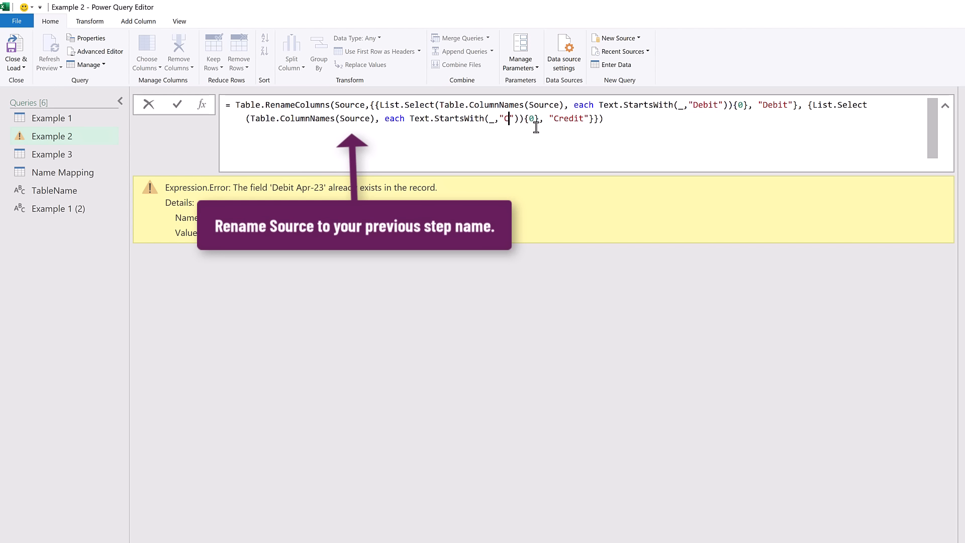
text(Credit)
key(Return)
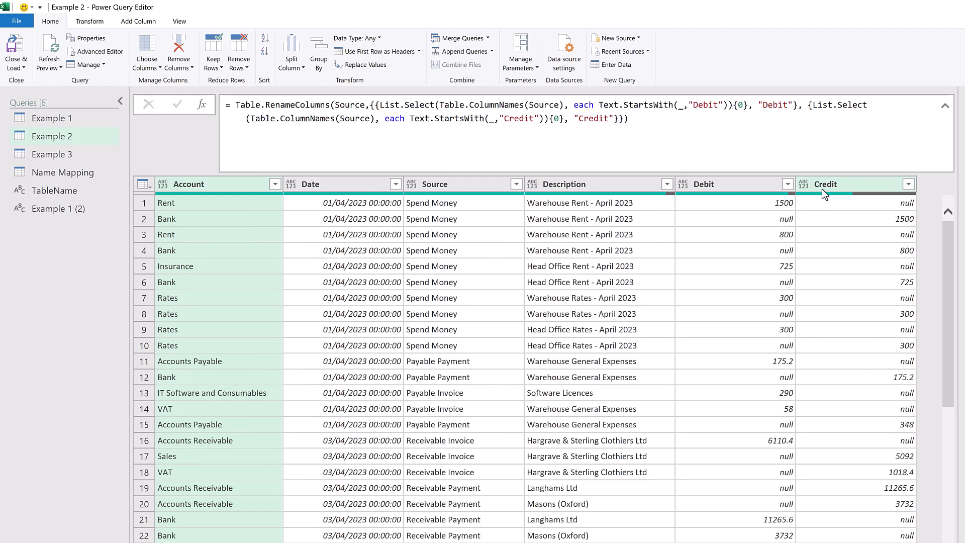
click(945, 106)
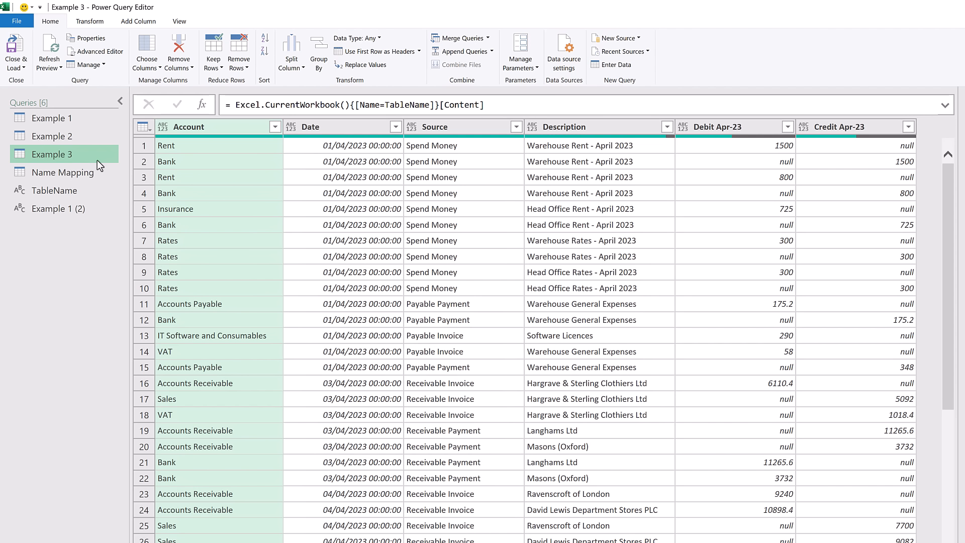
Step: Add a custom step to the Name Mapping query with the formula = Table.ToRows(#"Changed Type")
click(83, 173)
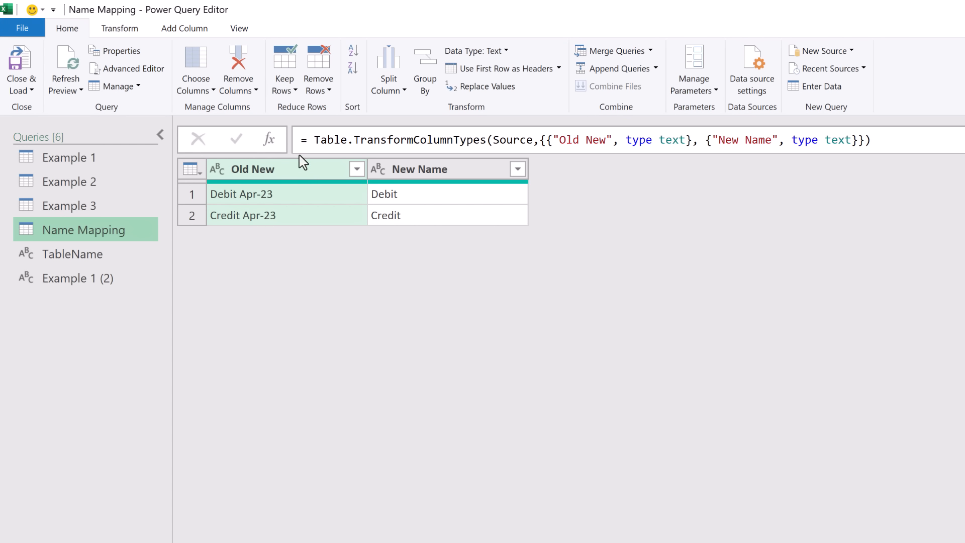
click(273, 141)
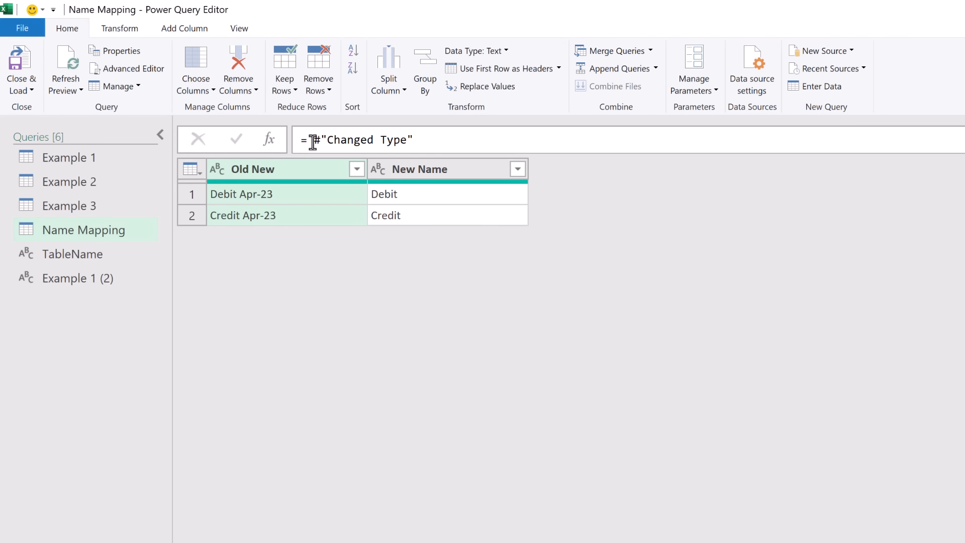
drag(313, 143, 327, 145)
text(Table.ToR)
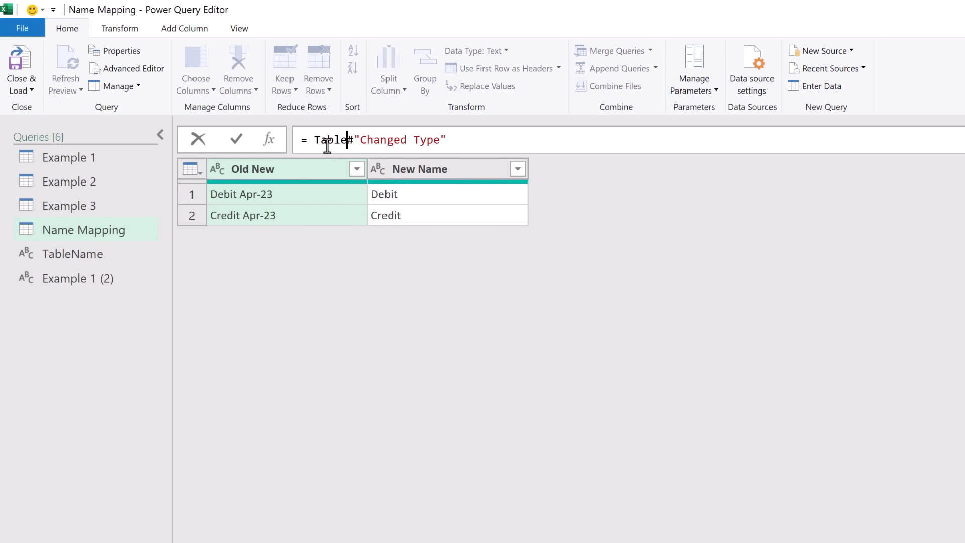
text(ows()
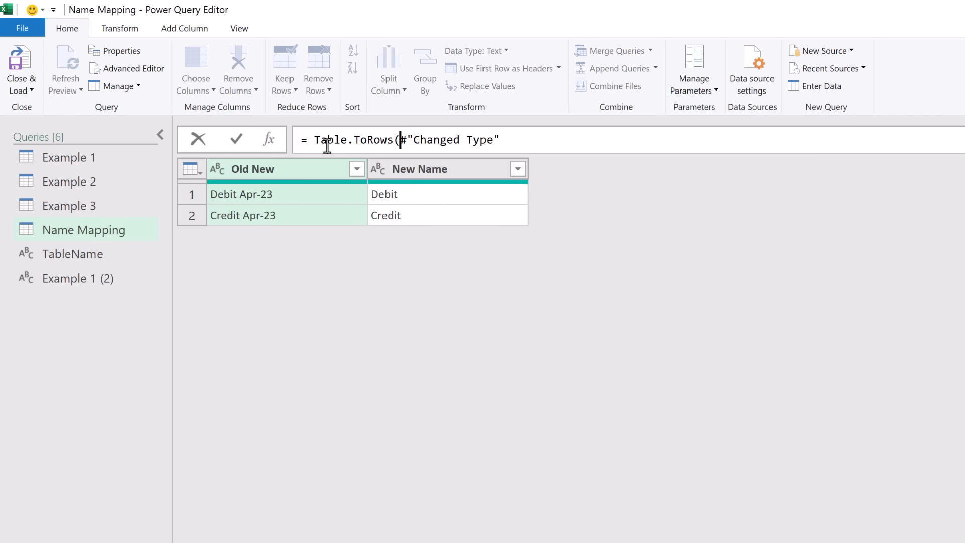
click(510, 140)
text())
key(Return)
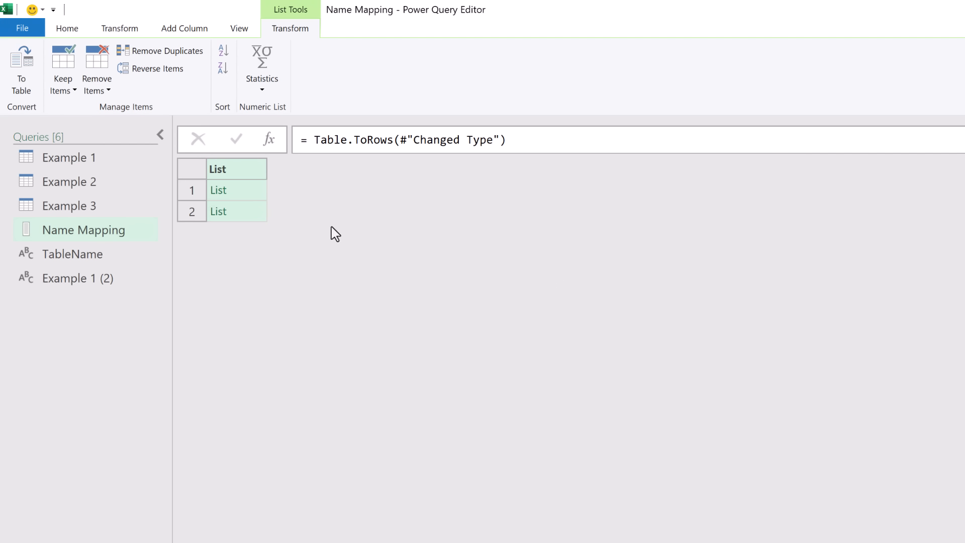
Step: Preview both nested lists of the Name Mapping query and delete its custom step
click(250, 190)
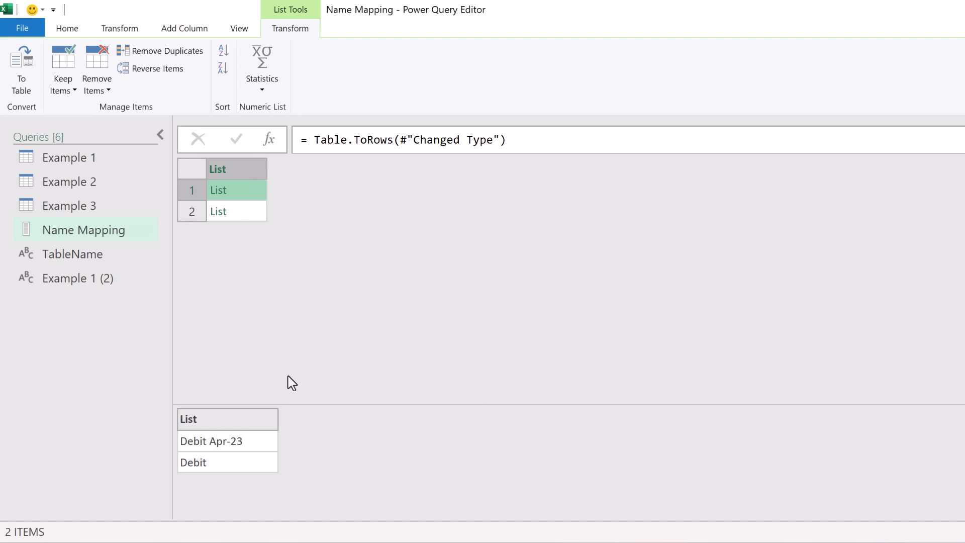
click(250, 217)
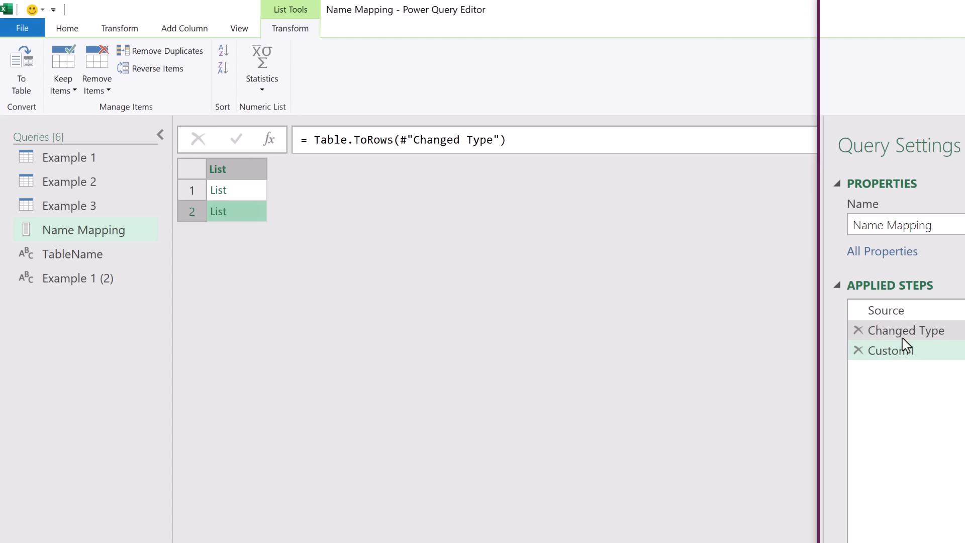
click(733, 351)
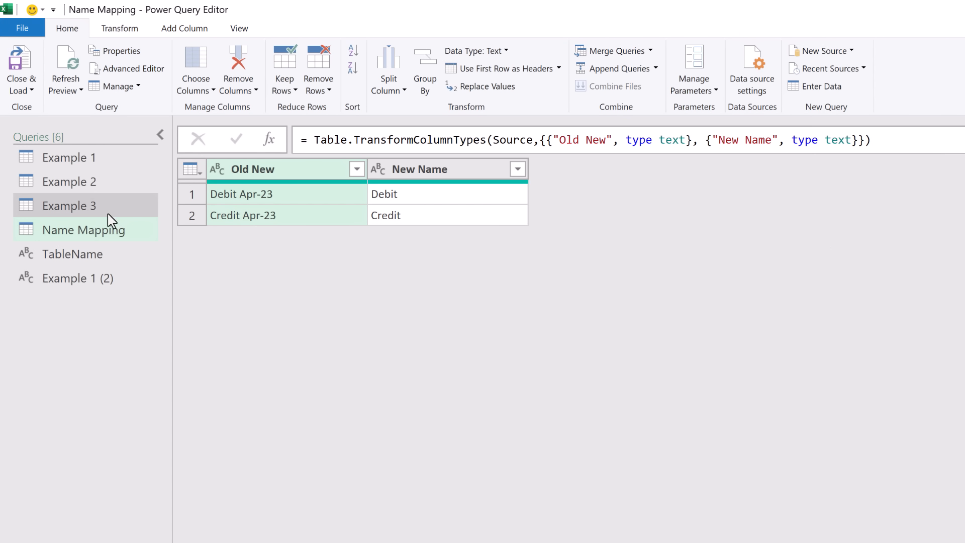
Step: In the Example 3 query, rename the Debit Apr-23 column to Debit and the Credit Apr-23 column to Credit
click(107, 215)
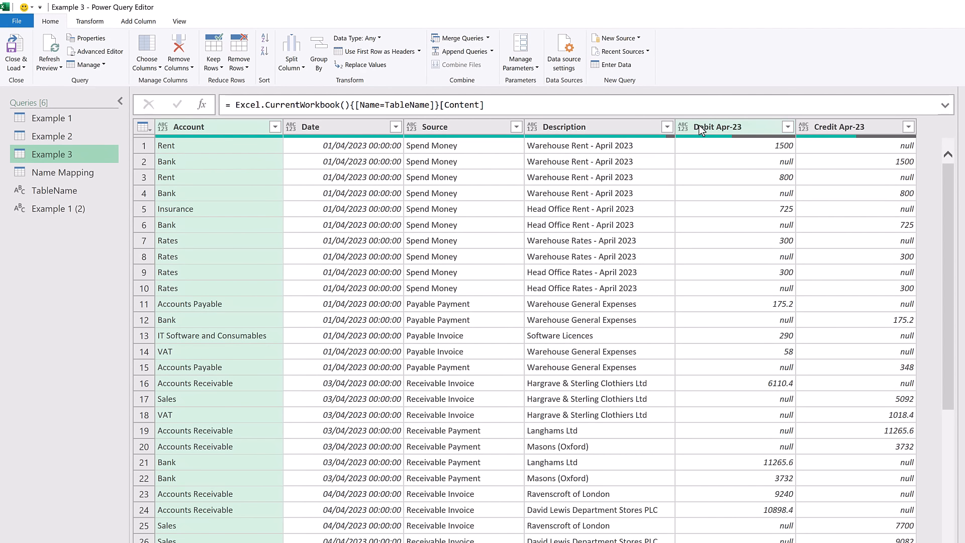
double_click(700, 128)
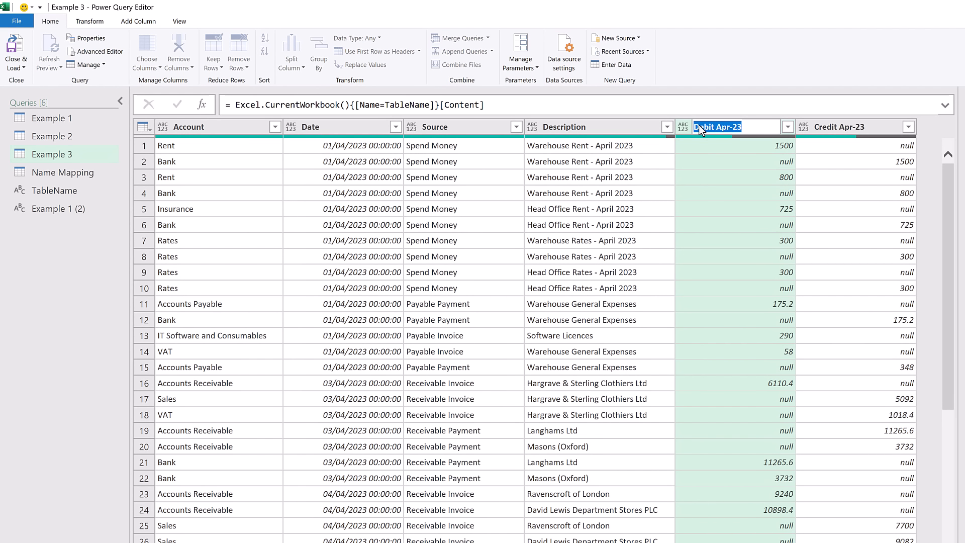
text(Debit)
key(Return)
double_click(852, 130)
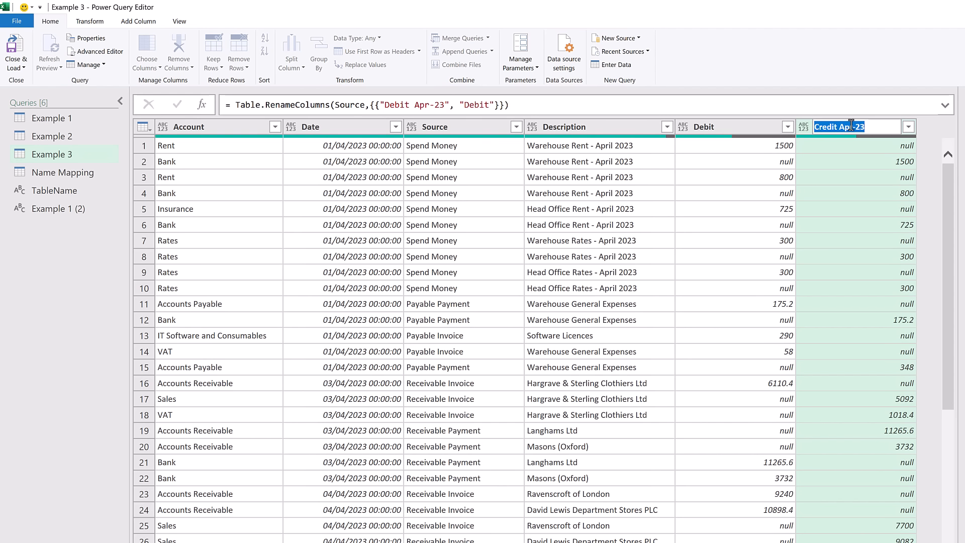
text(Credit)
key(Return)
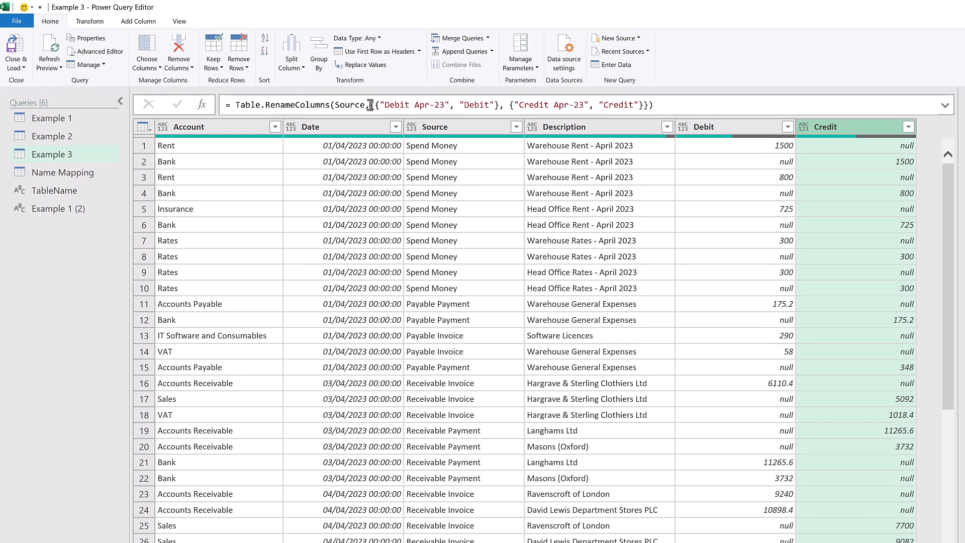
Step: Replace the hard-coded list of name pairs in the Example 3 rename formula with Table.ToRows(#"Name Mapping")
drag(369, 105, 647, 105)
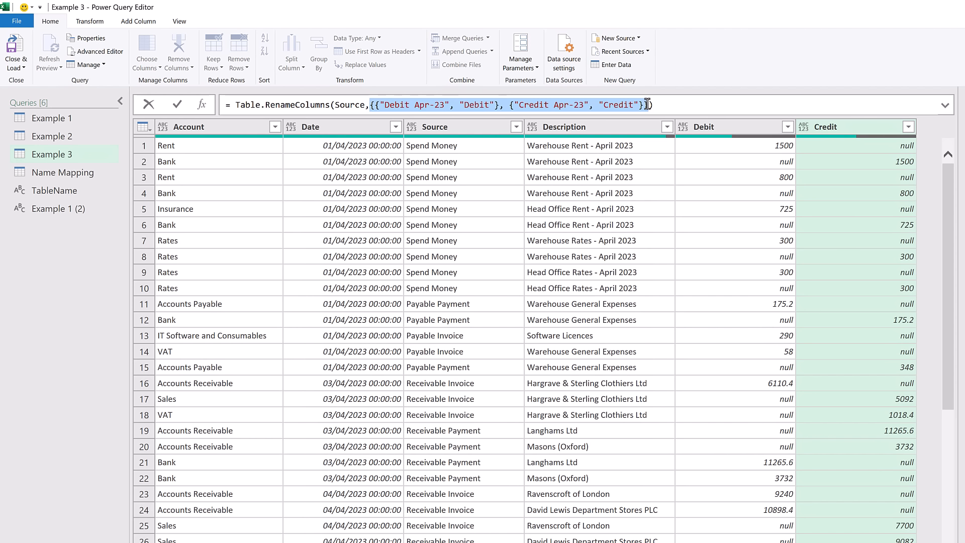
text(Table.RenameColumns(Source,T)
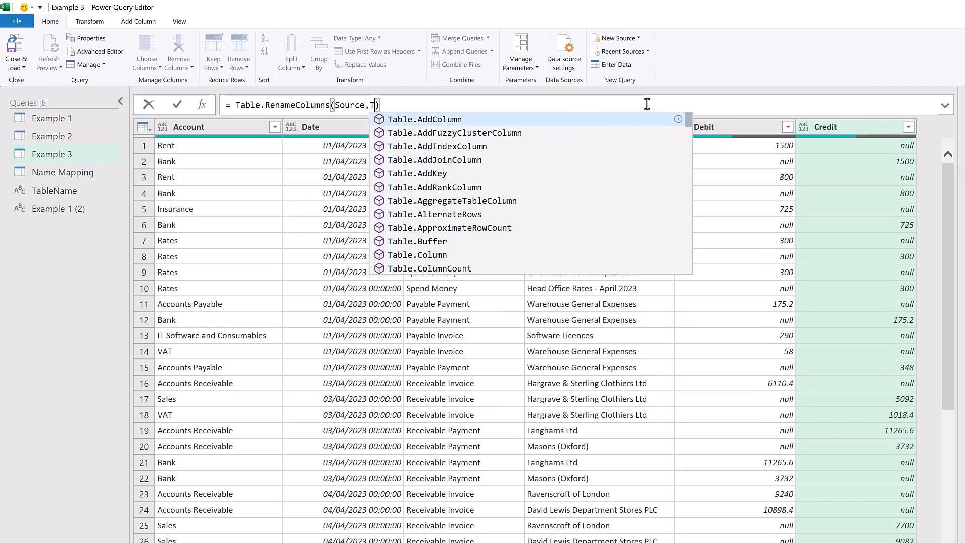
text(ToRows()
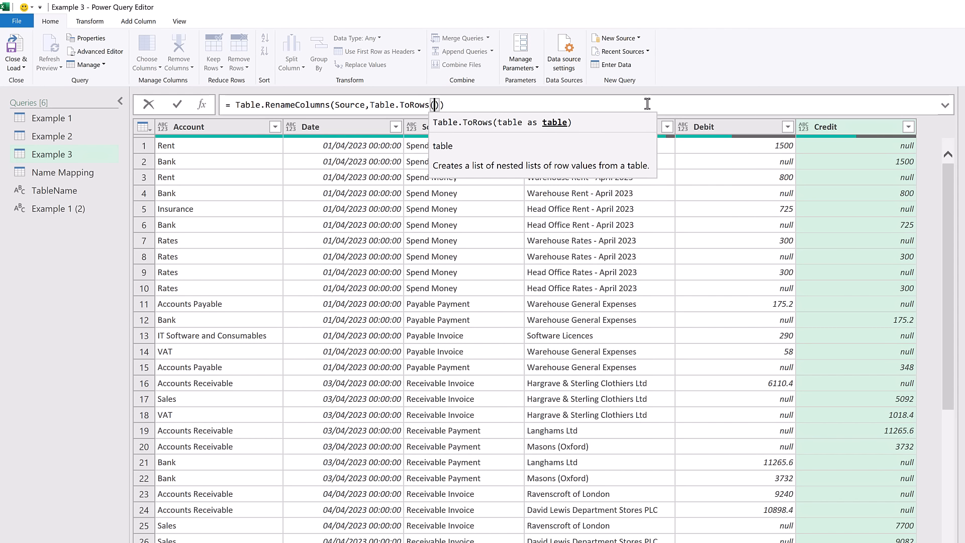
text(#"Nam)
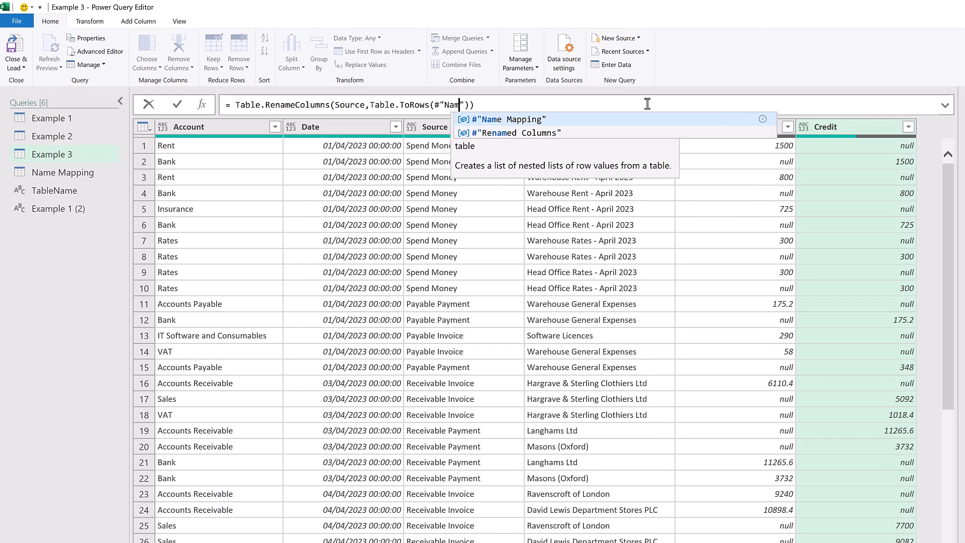
key(Tab)
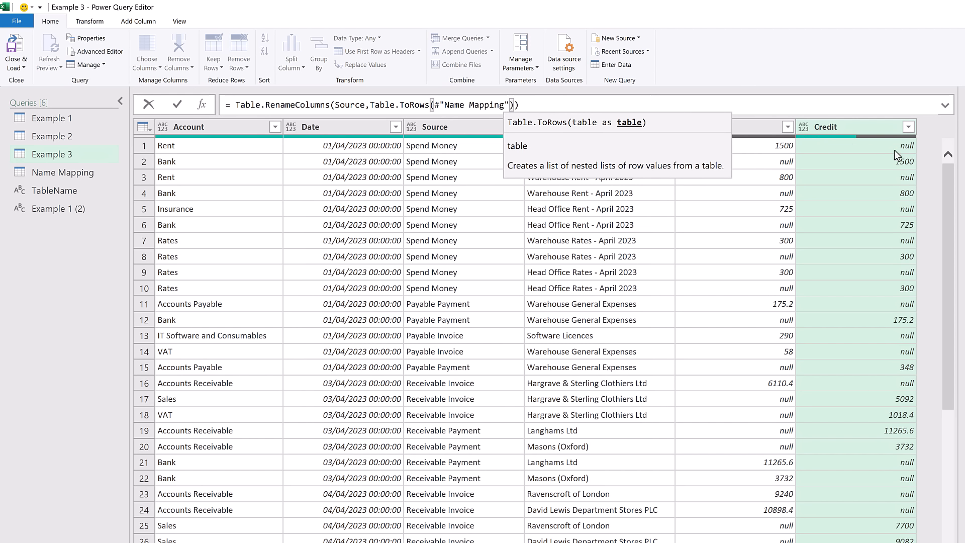
key(Return)
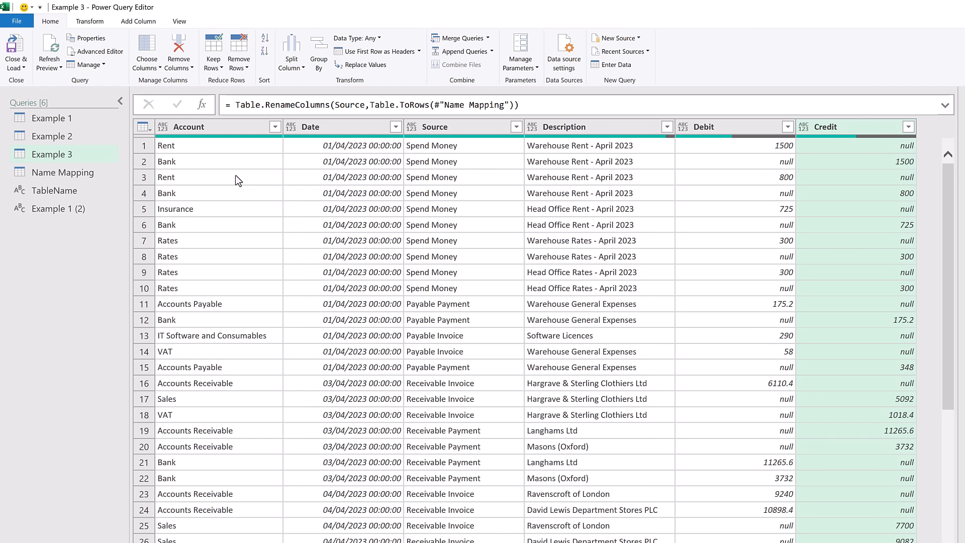
Step: Set the TableName query's value to Data4 and view the column names in the Source step of Example 3
click(94, 173)
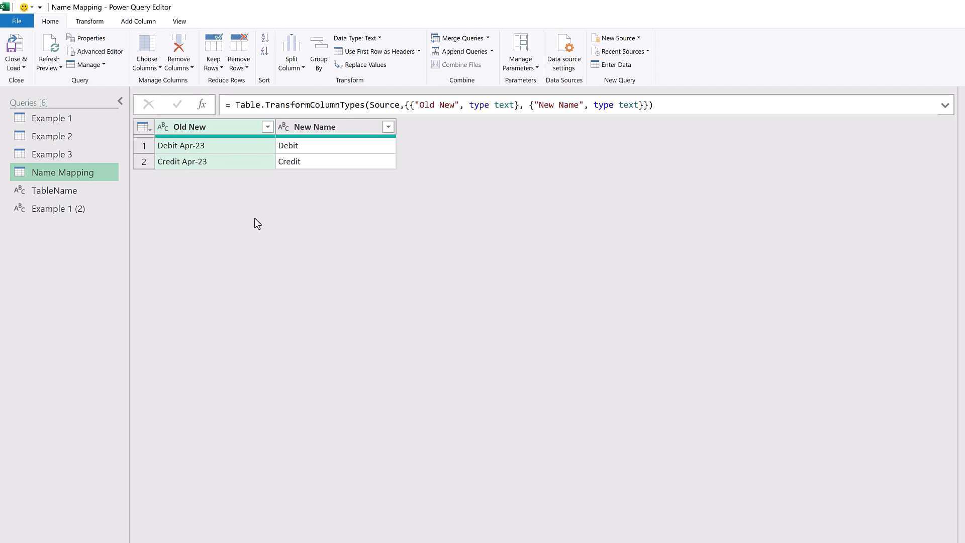
click(76, 192)
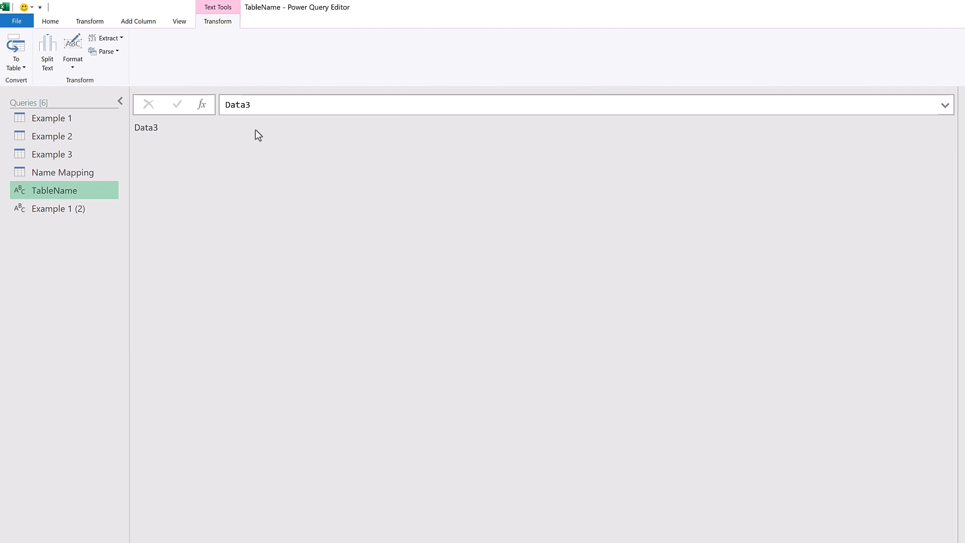
click(281, 106)
key(BackSpace)
text(4)
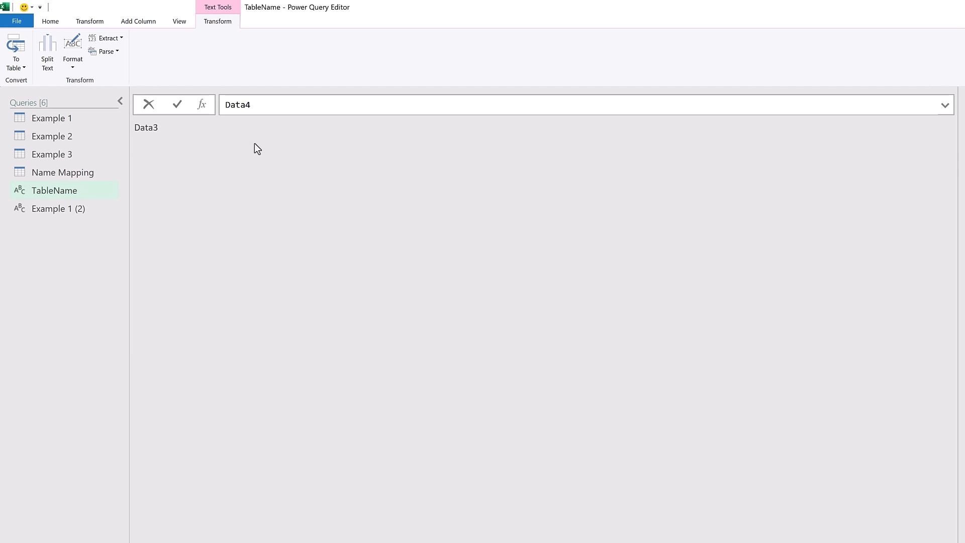
click(68, 155)
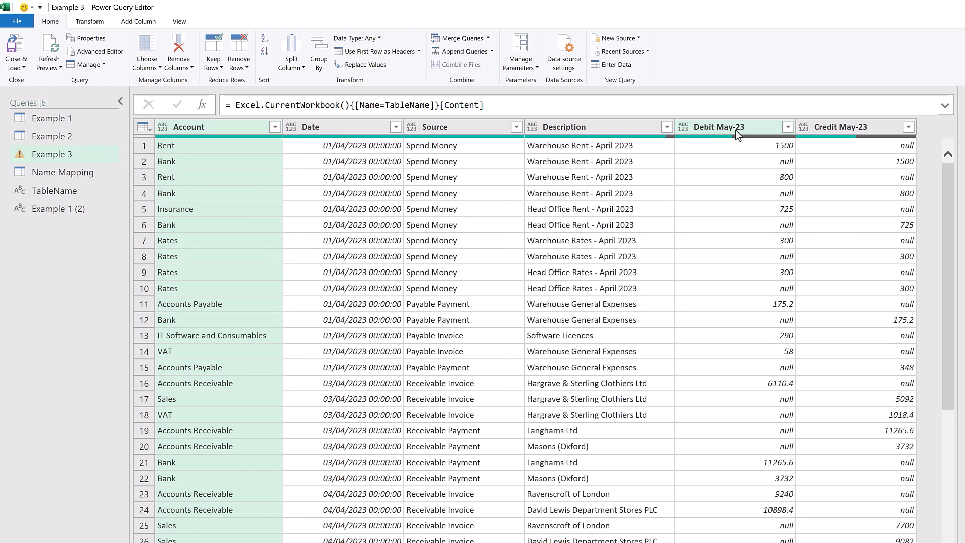
Step: Add two rows to the Name Mapping source table and fill the first with old name Debit May-23 and new name Debit
click(79, 172)
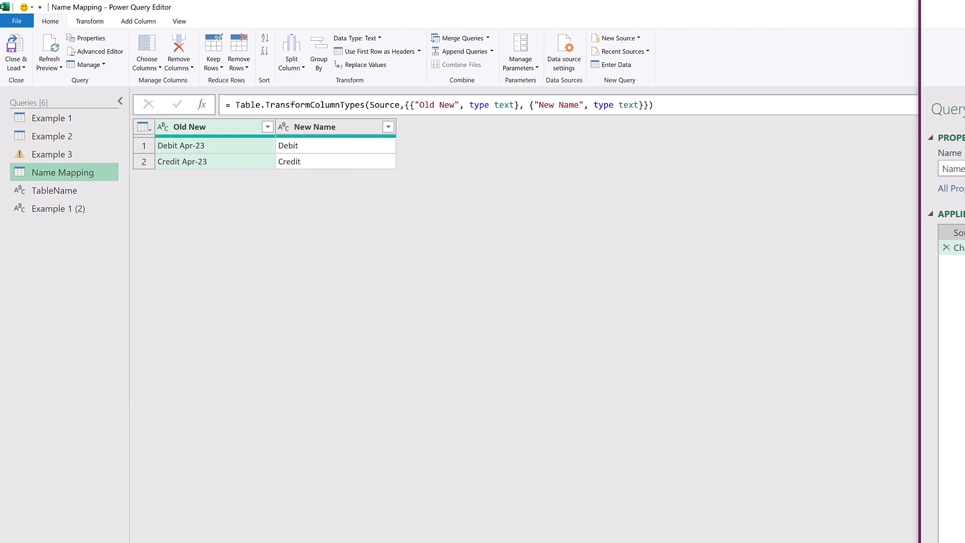
click(936, 233)
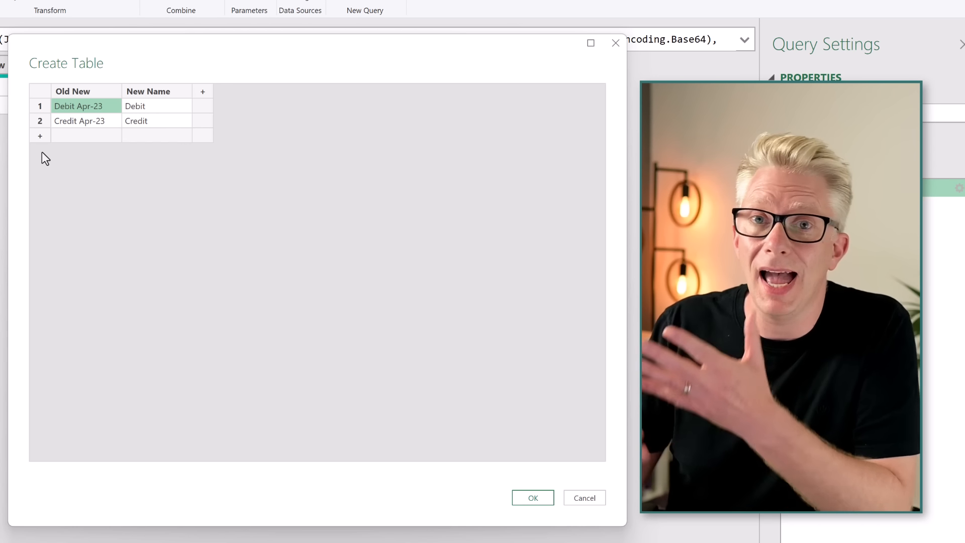
click(48, 135)
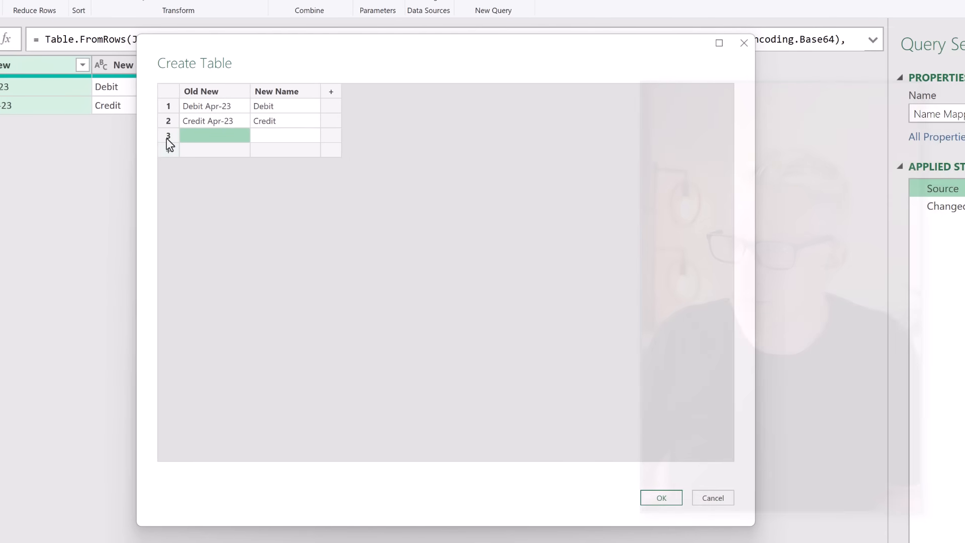
click(51, 151)
double_click(237, 137)
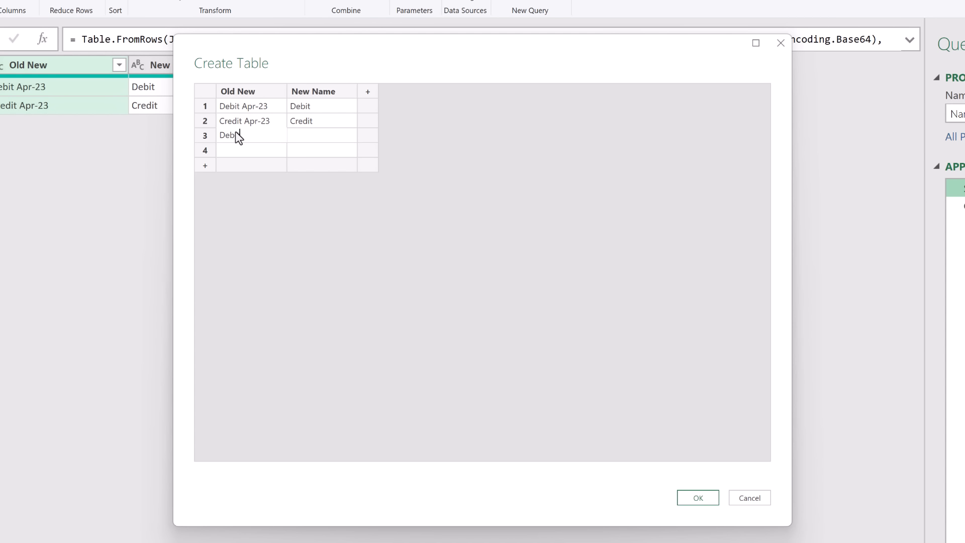
text(Debit May-23)
key(Tab)
text(Debit)
Step: Fill the fourth mapping row with old name Credit May-23 and new name Credit, and apply the table changes
click(236, 155)
text(Credit May-23)
key(Tab)
text(Credit)
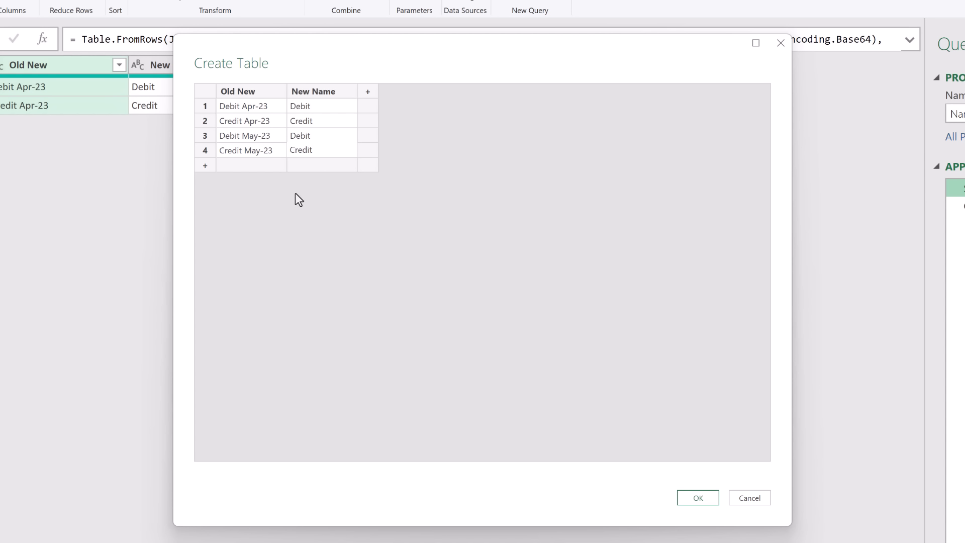
click(699, 500)
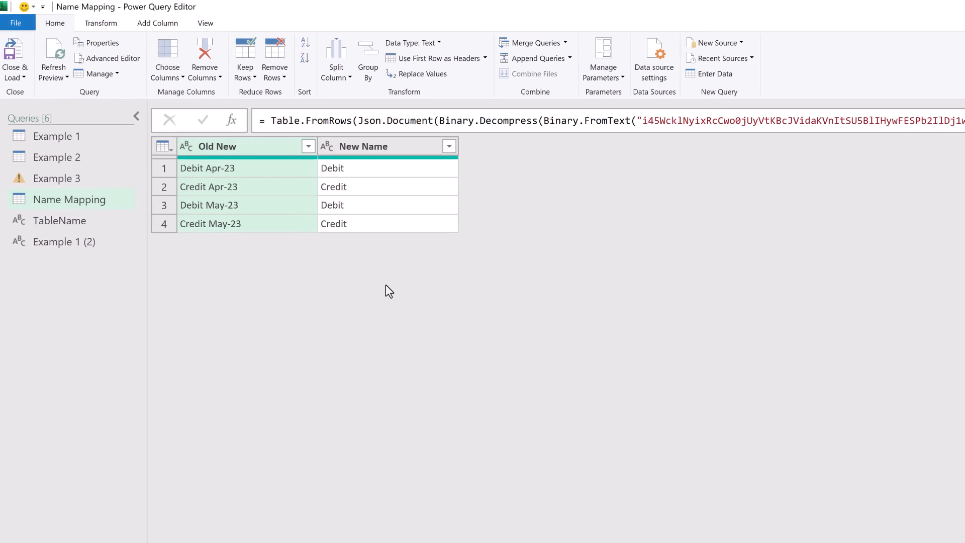
Step: Check the result of the Example 3 query against the Debit Apr-23 entry in the Name Mapping table
click(71, 179)
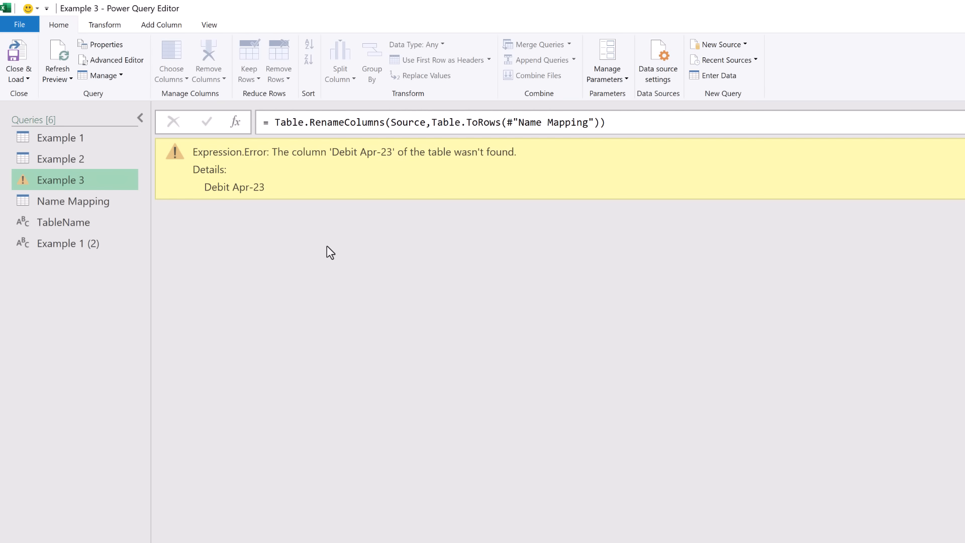
click(100, 203)
click(237, 169)
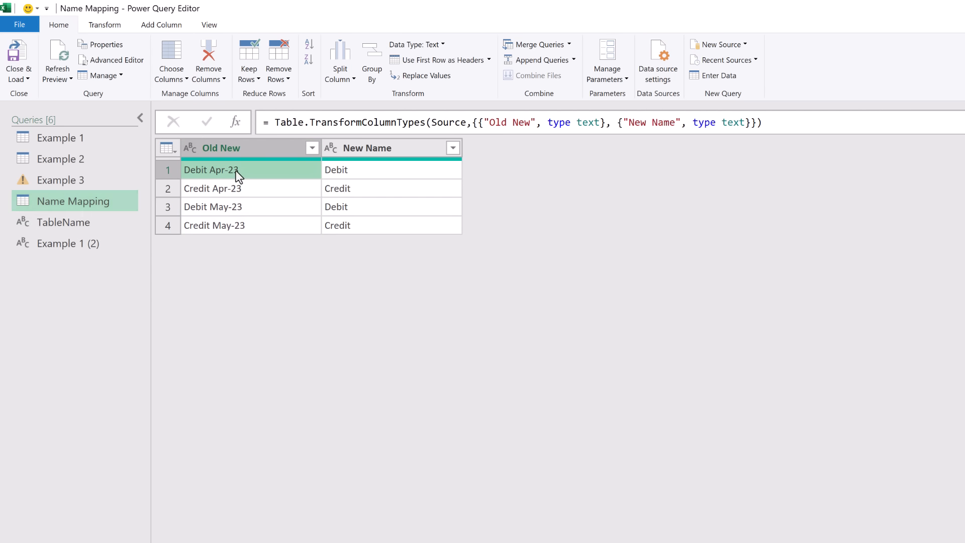